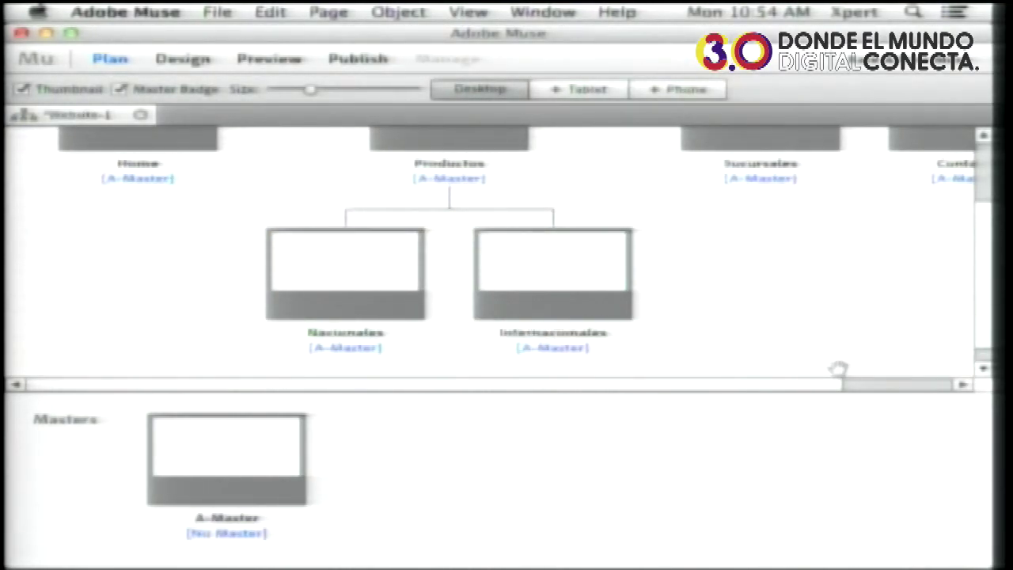
Reposition the floating panels over the A-Master page, collapsing Layers and expanding the Menus category of the Widgets Library.
scroll(837, 369, "up", 3)
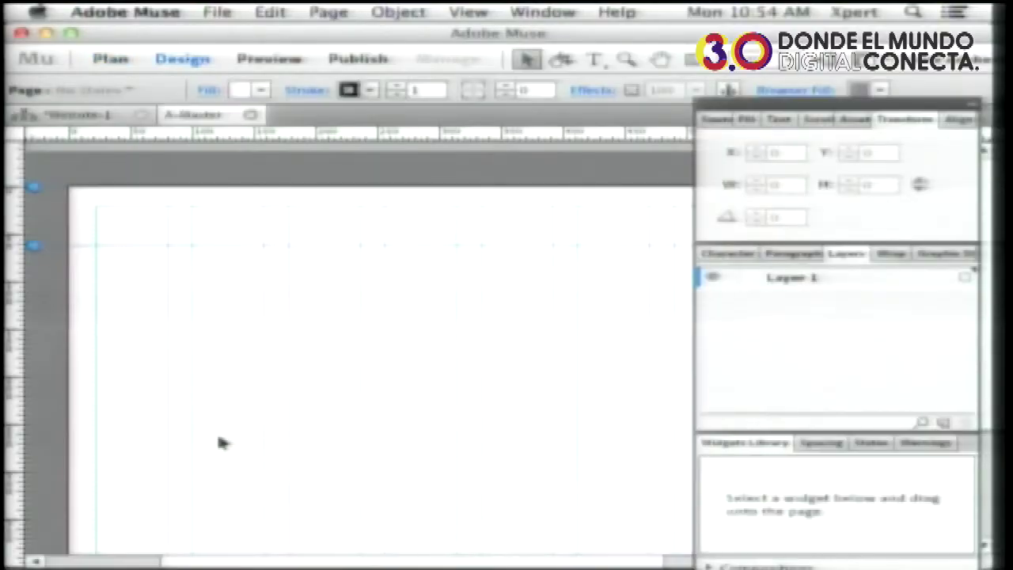
left_click_drag(886, 105, 892, 32)
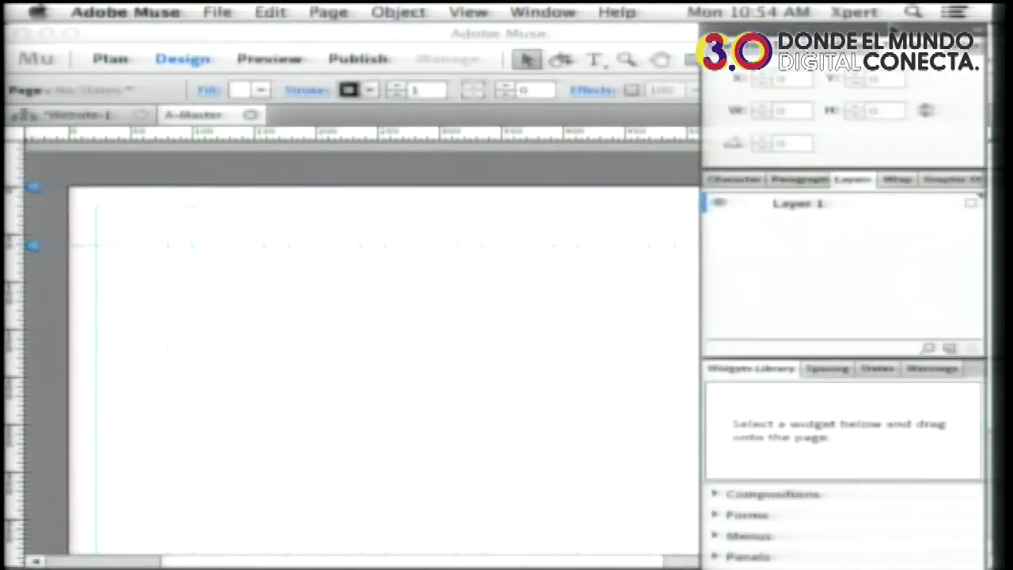
left_click(850, 179)
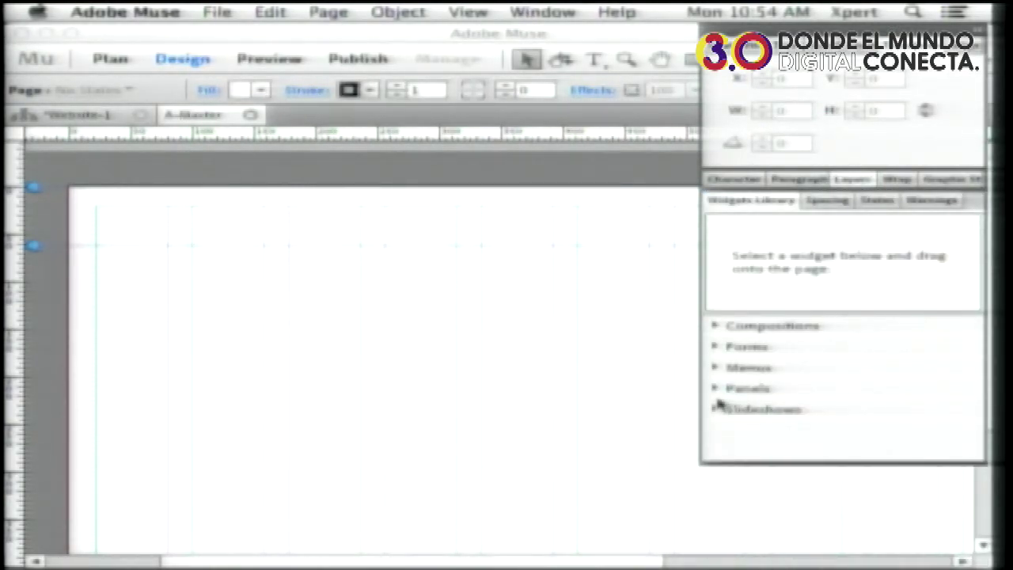
left_click(716, 368)
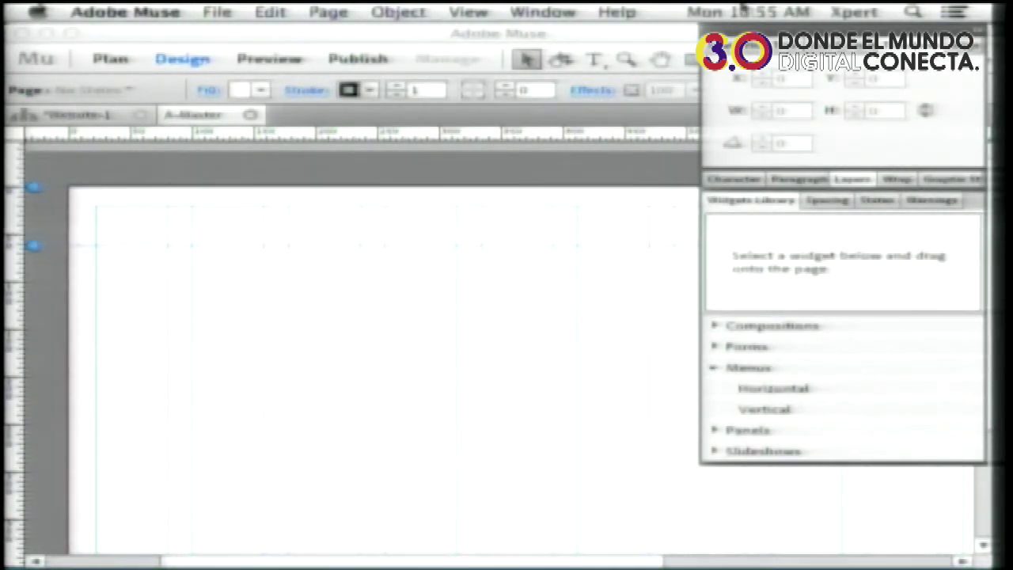
left_click_drag(837, 32, 843, 157)
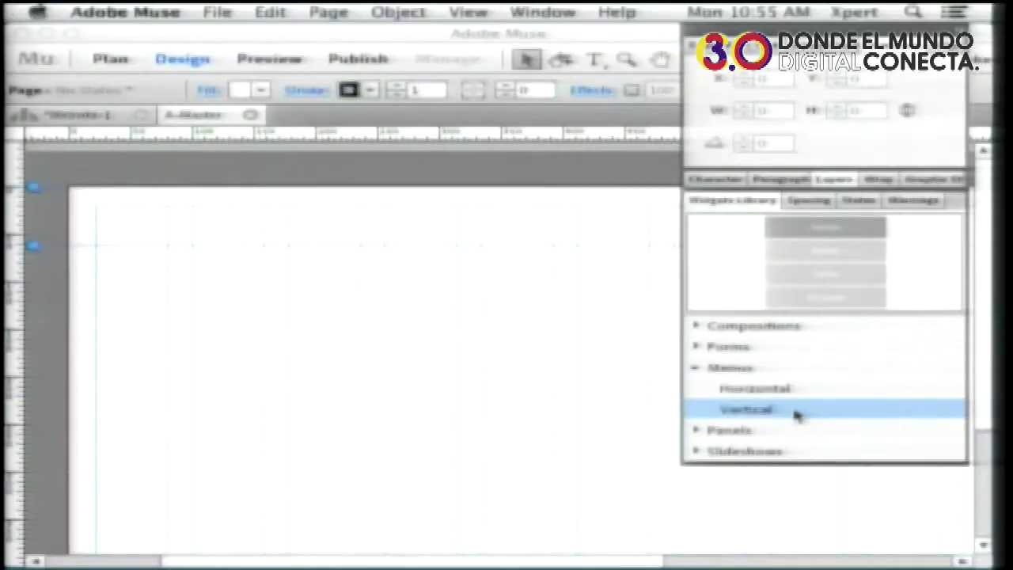
Examine the Horizontal and Vertical menu widgets, the Compositions list, and the Detailed Contact and Simple Contact forms.
left_click(770, 390)
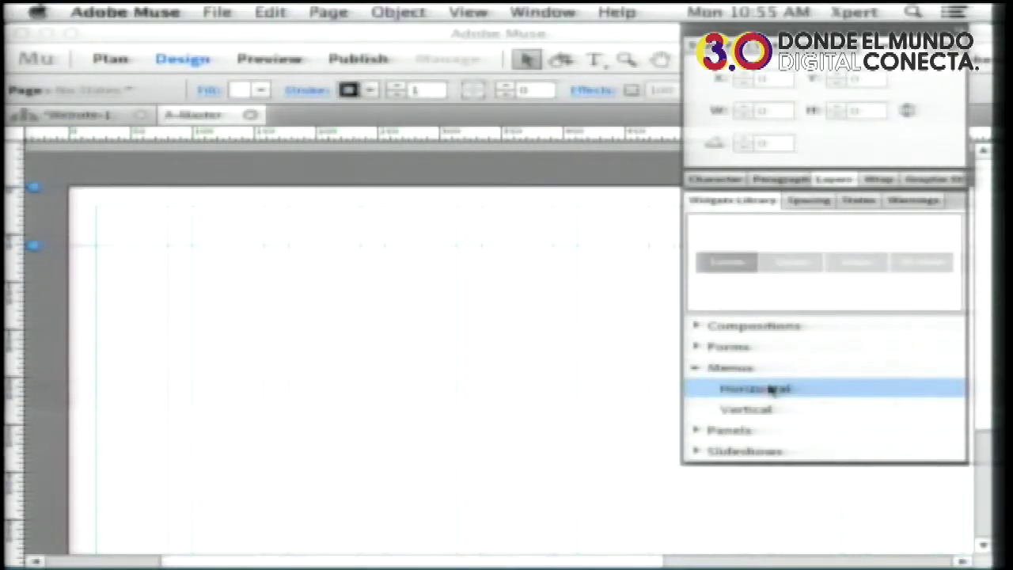
left_click(757, 410)
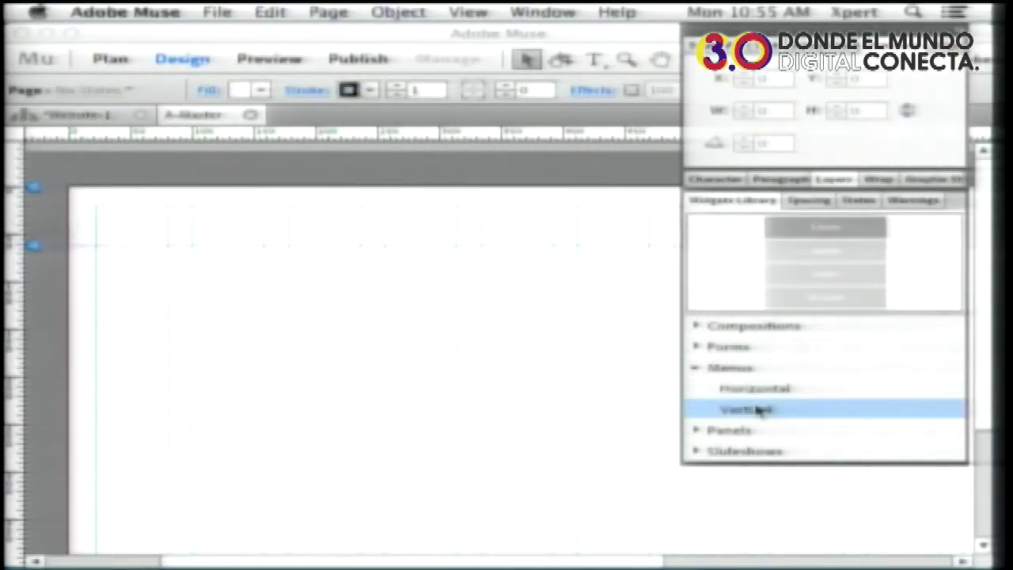
left_click(697, 326)
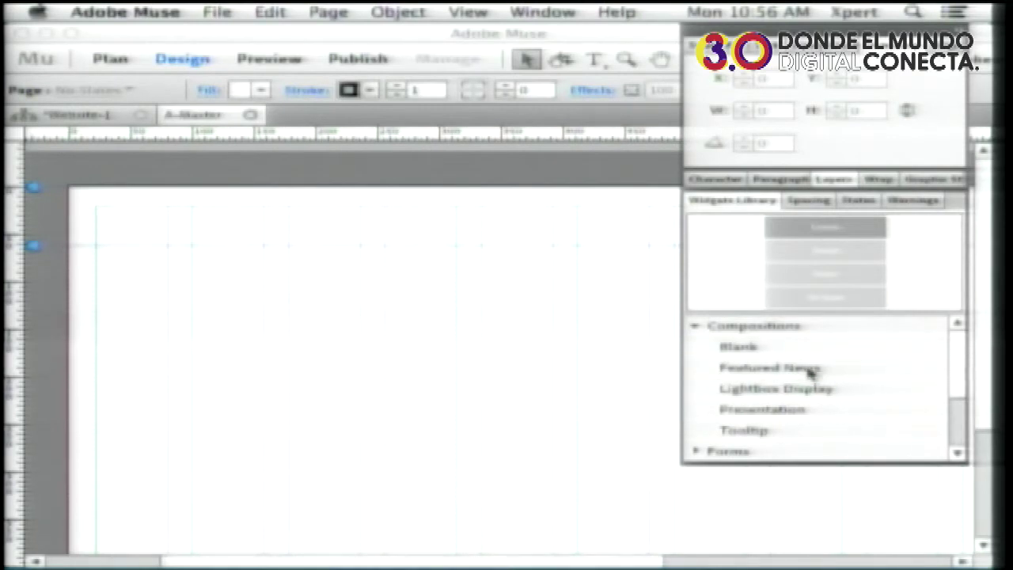
left_click(697, 327)
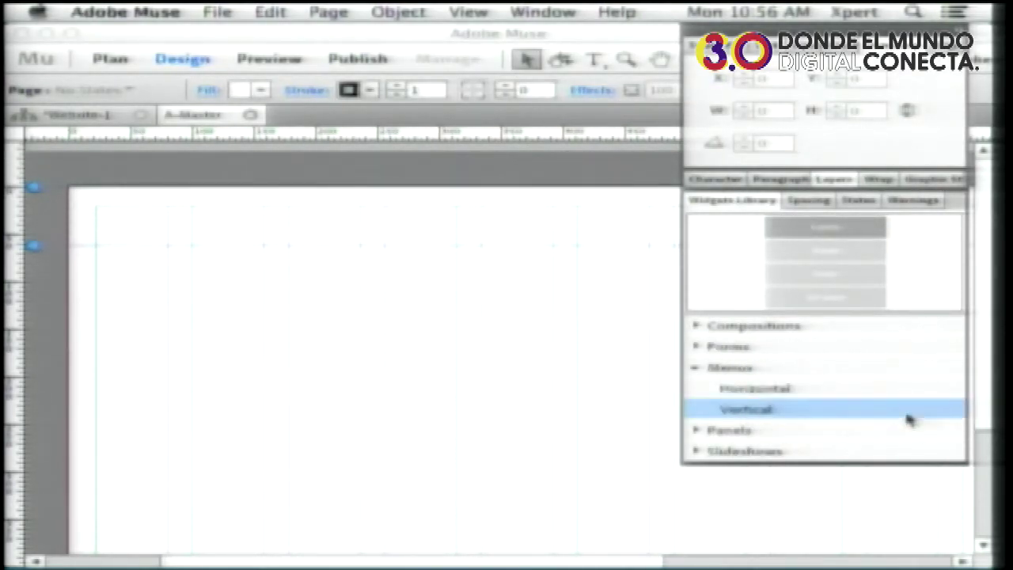
left_click_drag(748, 463, 758, 526)
left_click(696, 347)
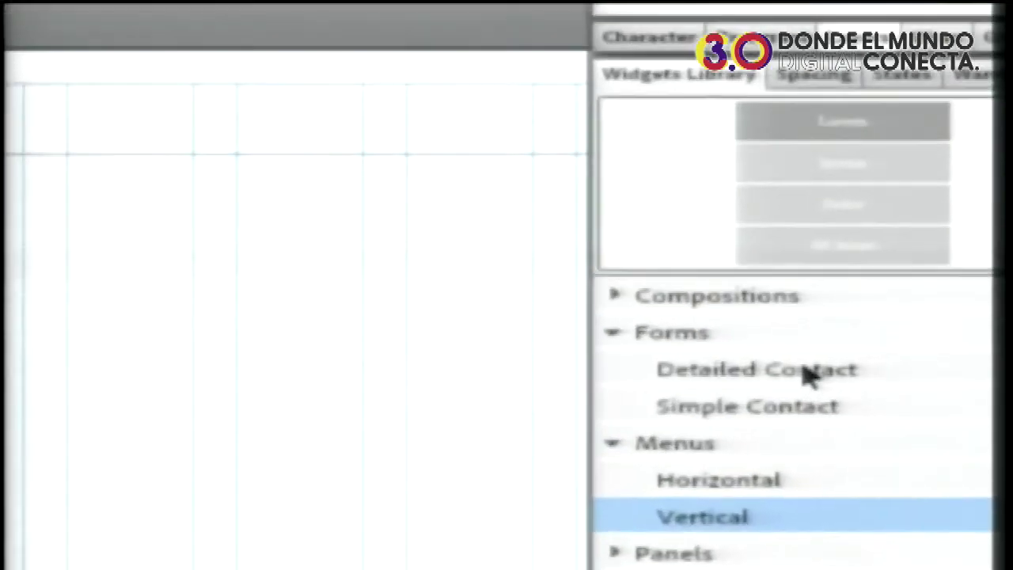
left_click(804, 369)
left_click(779, 411)
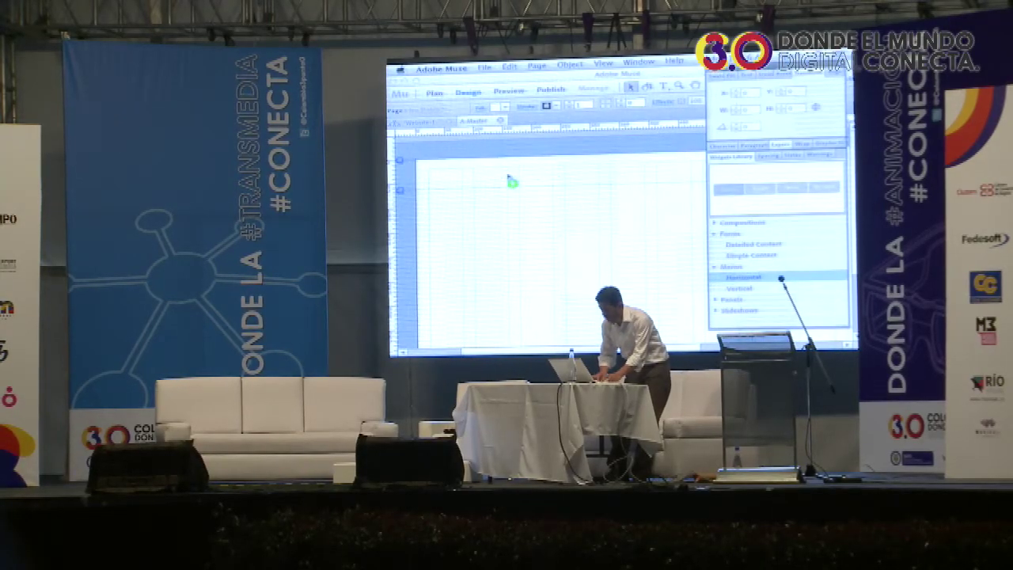
Place a Horizontal menu widget in the header area of the A-Master page.
left_click_drag(740, 277, 554, 178)
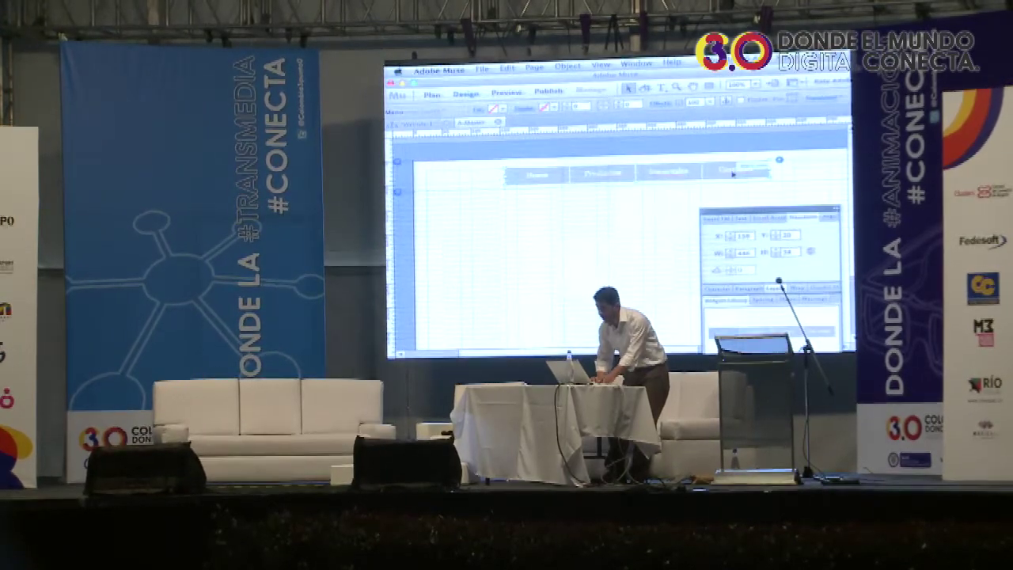
scroll(729, 207, "up", 3)
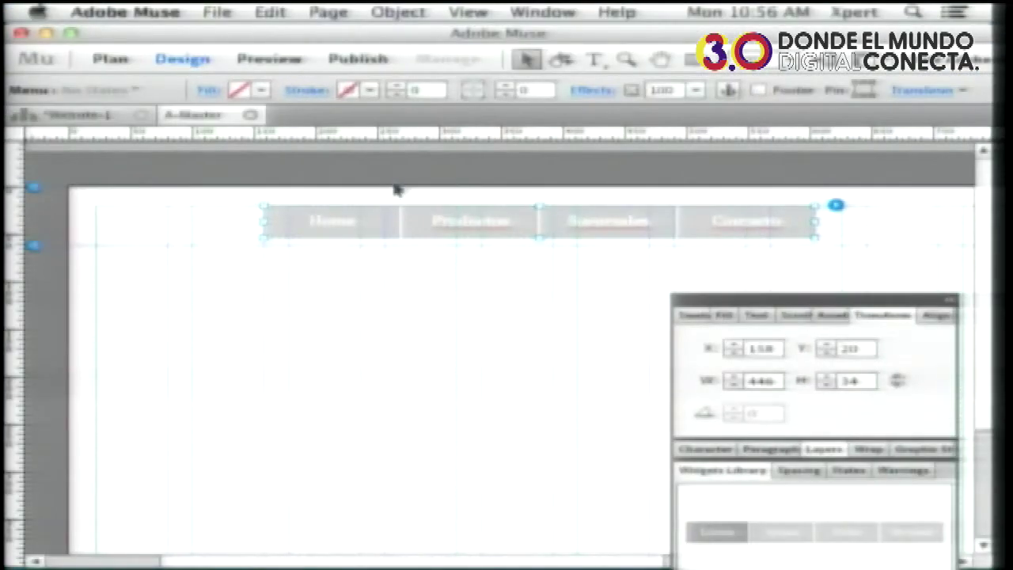
Set the fill of the Home menu item's Rollover state to light blue.
left_click(376, 228)
left_click(377, 250)
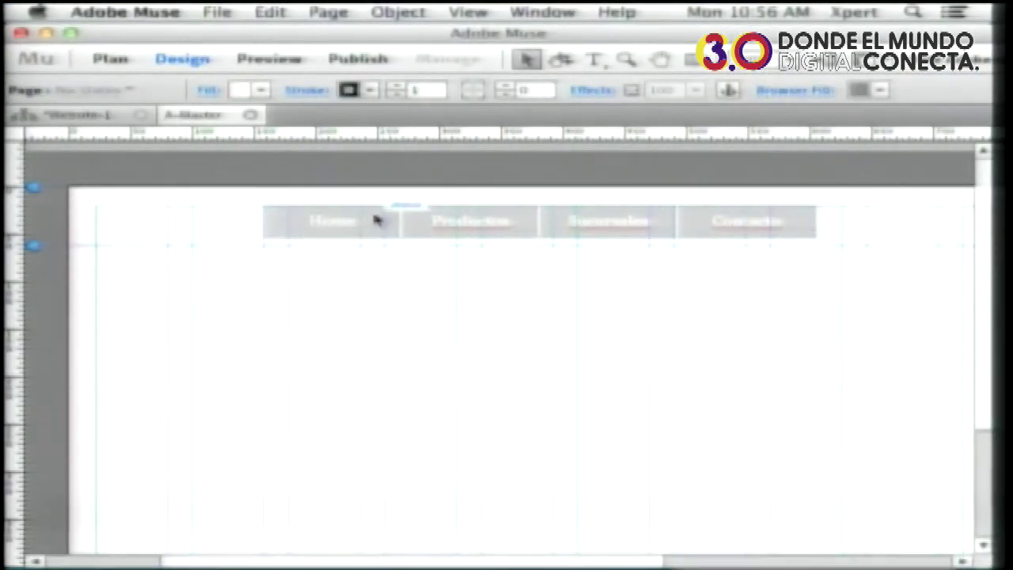
left_click(377, 220)
left_click(376, 221)
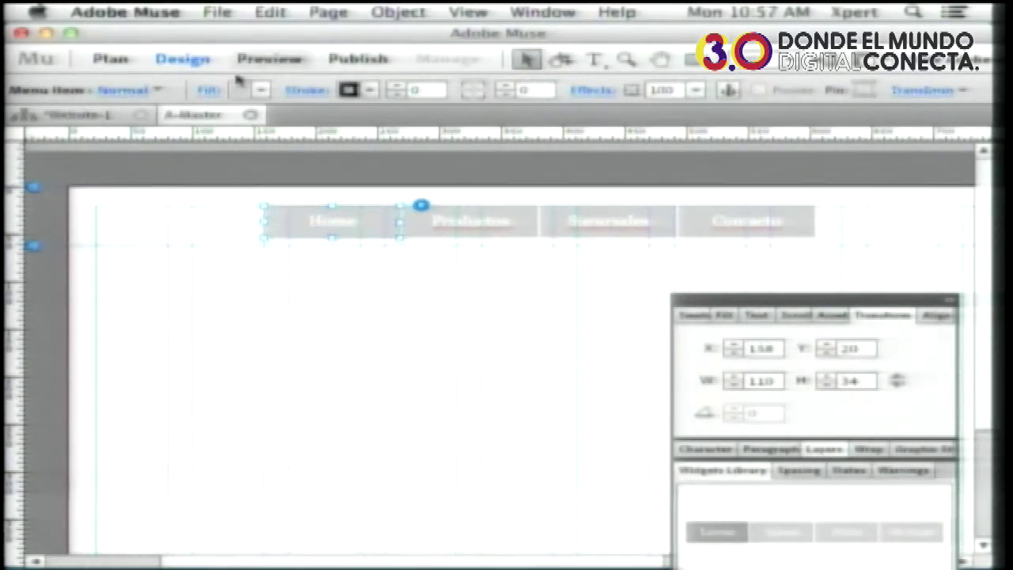
left_click(107, 91)
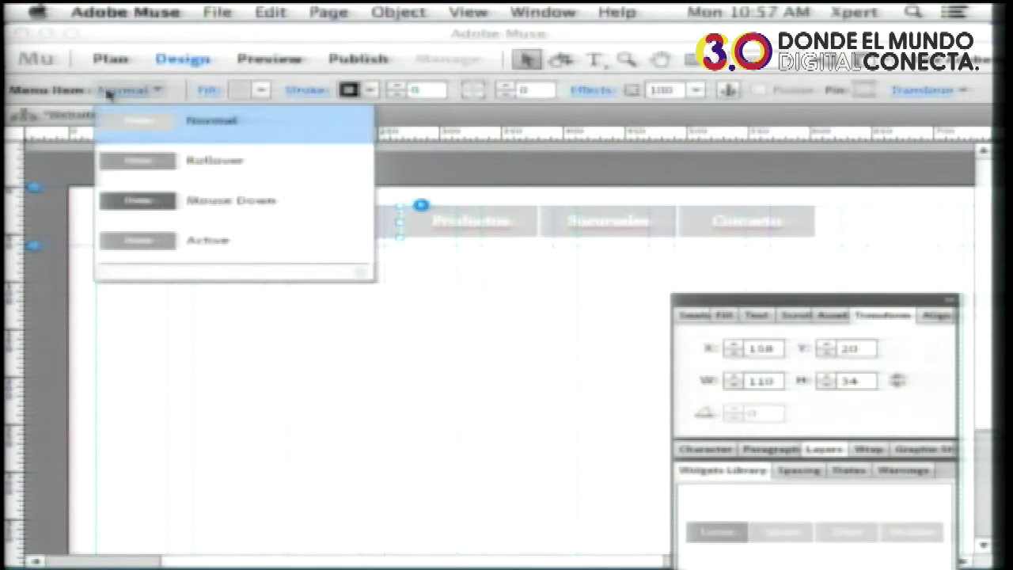
left_click(151, 162)
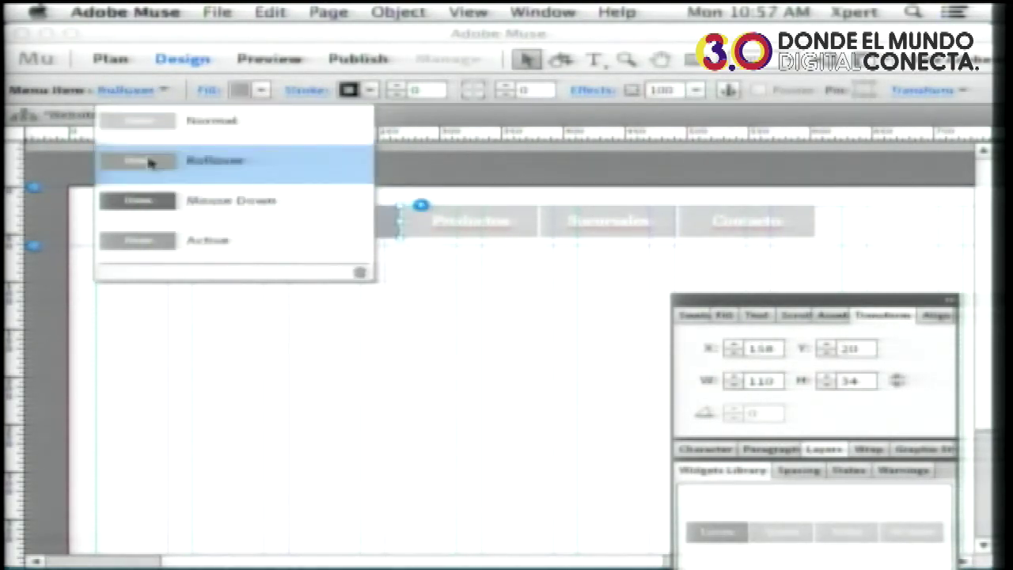
left_click(266, 90)
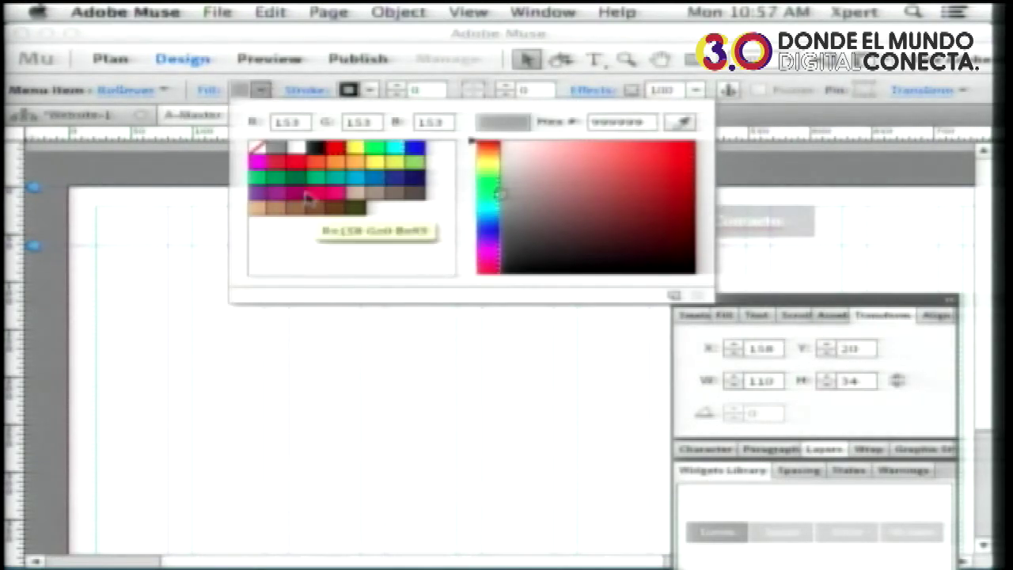
left_click(354, 188)
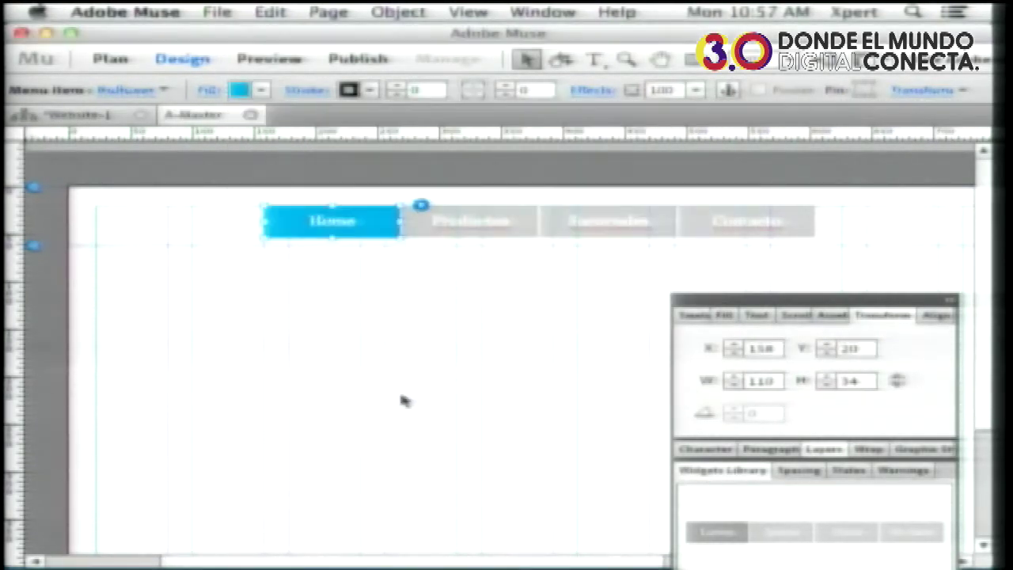
left_click(403, 401)
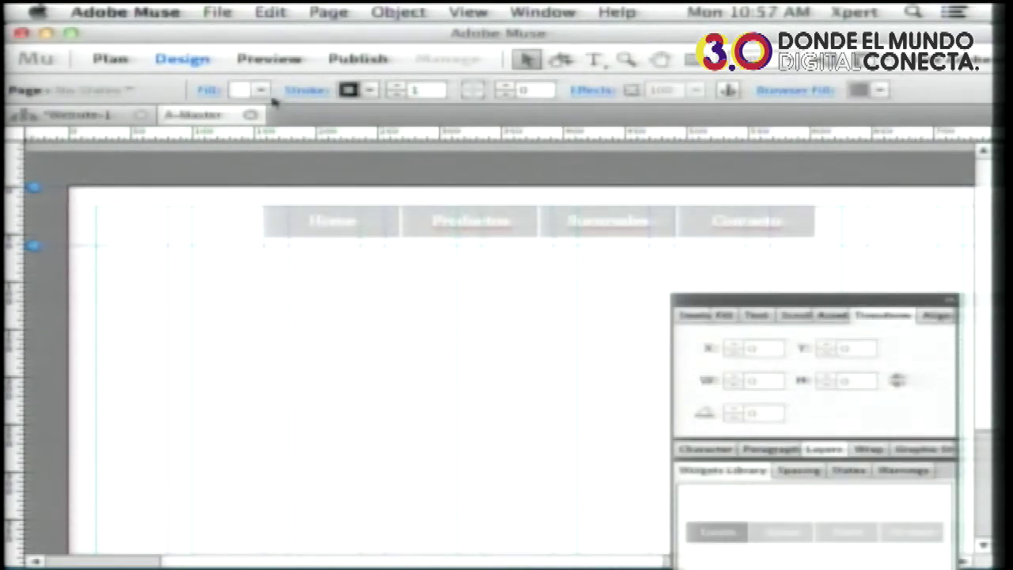
Preview the A-Master page in the browser to check the menu's rollover color, and return to the design in Adobe Muse.
left_click(218, 13)
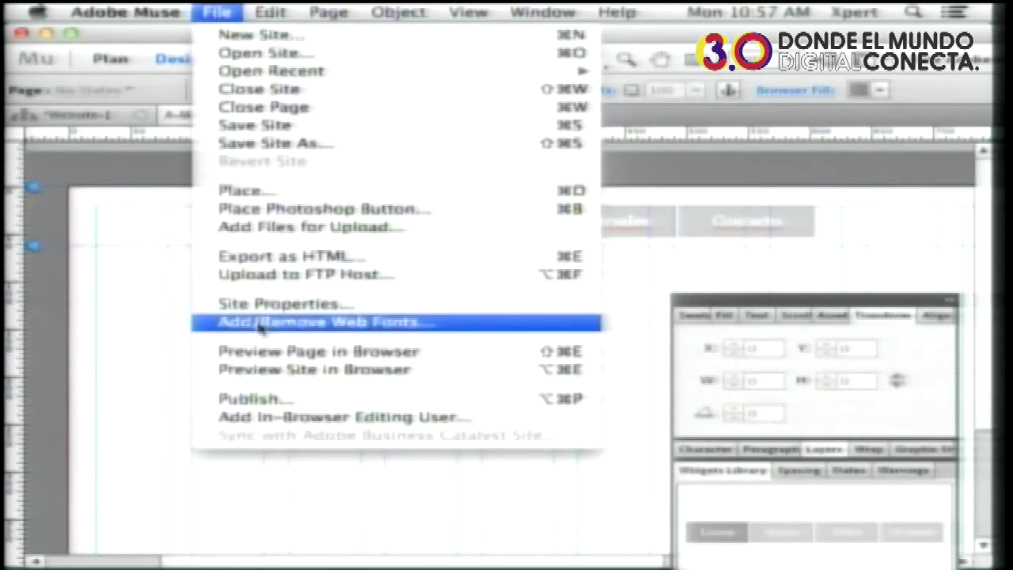
left_click(266, 351)
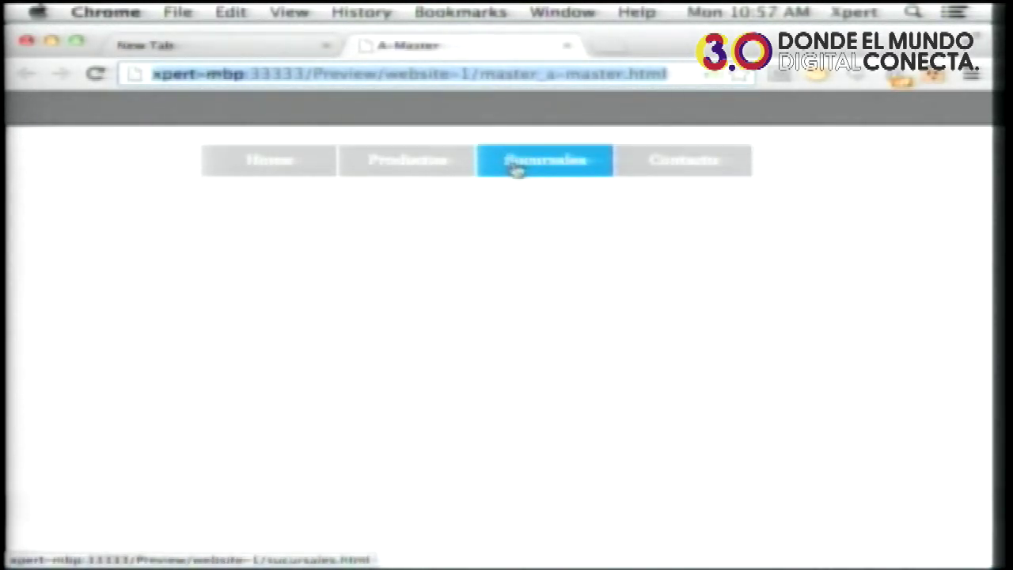
key("super+Tab")
left_click(356, 212)
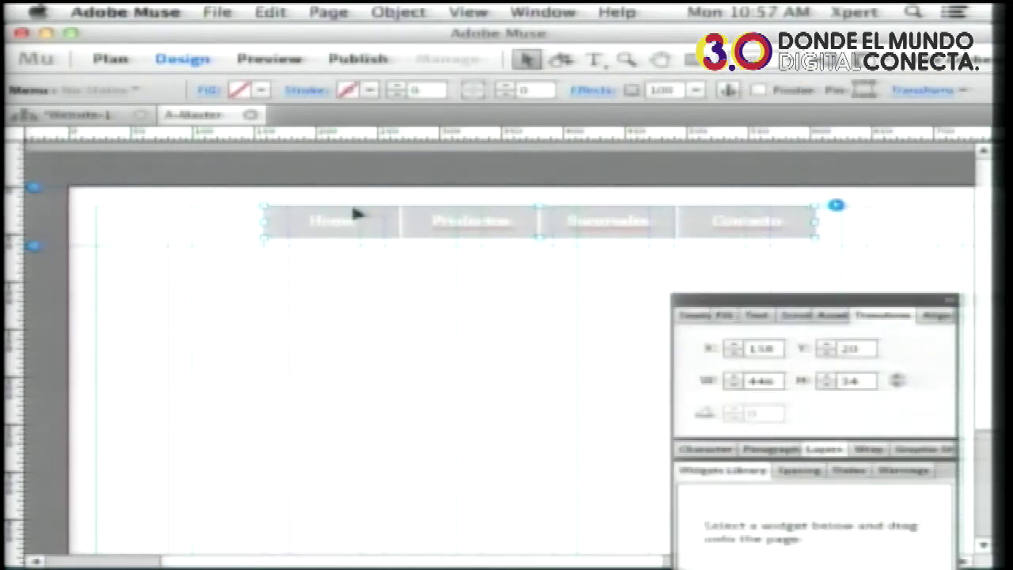
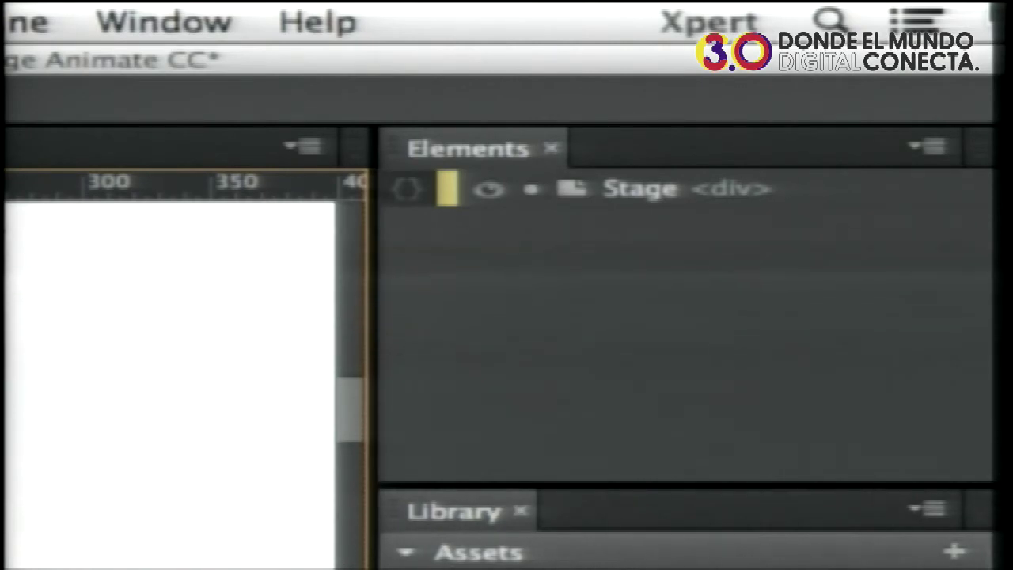
Draw a rectangle about 61 px wide and 58 px high near the upper edge of the Edge Animate stage.
scroll(764, 169, "down", 5)
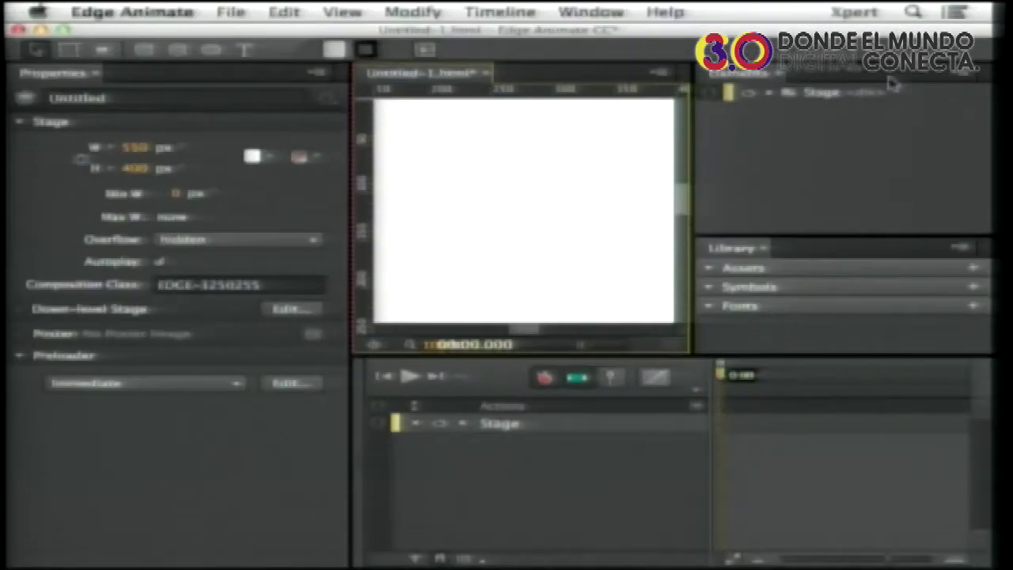
left_click(144, 49)
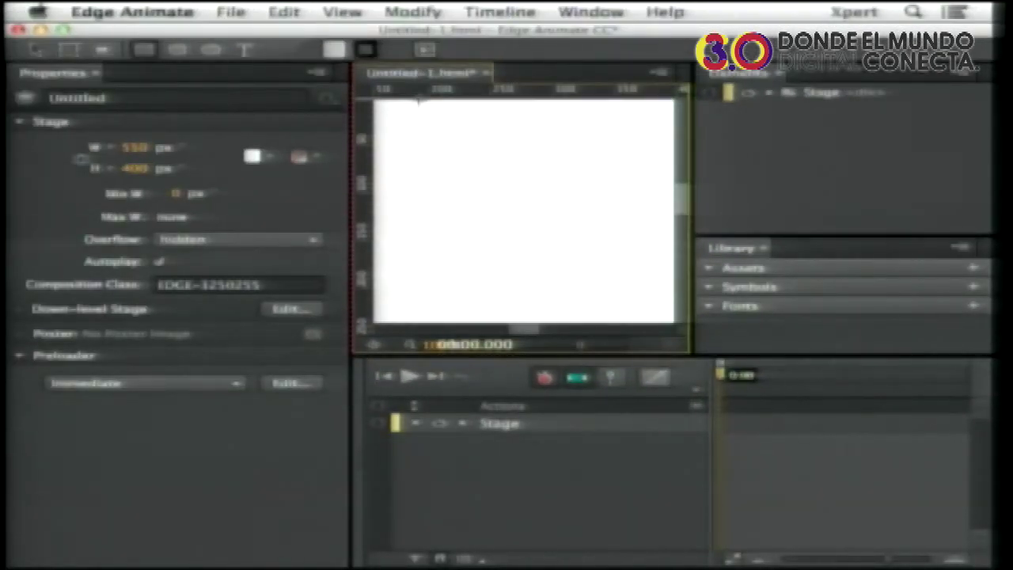
left_click_drag(415, 110, 488, 166)
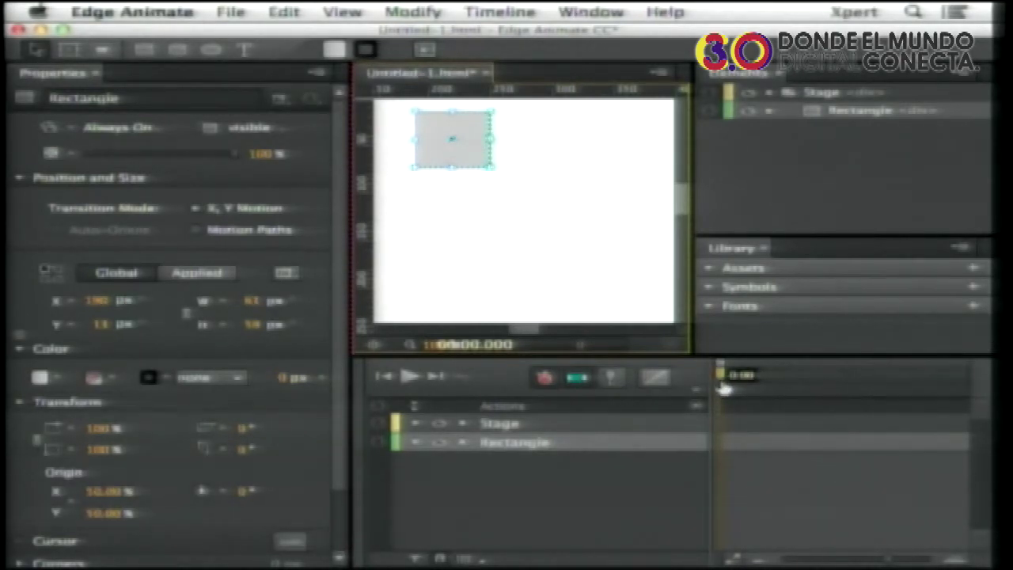
Animate the rectangle's position with the Pin to X 300 px, Y 141 px at 0:00.941, and play the animation.
key("p")
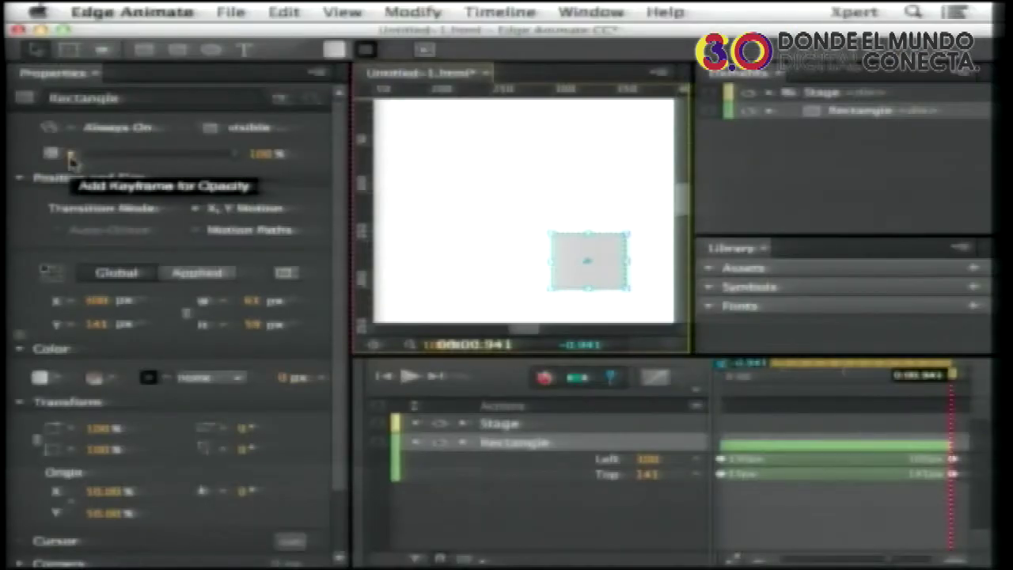
key("space")
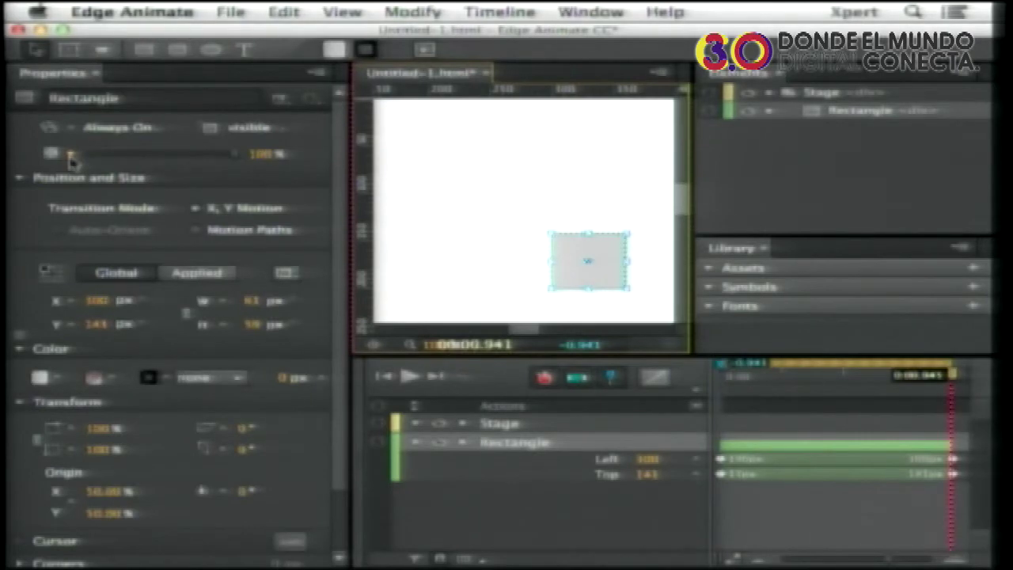
Review the publish settings for the Web, Animate Deployment Package and iBooks / OS X targets, and close them without saving.
left_click(230, 12)
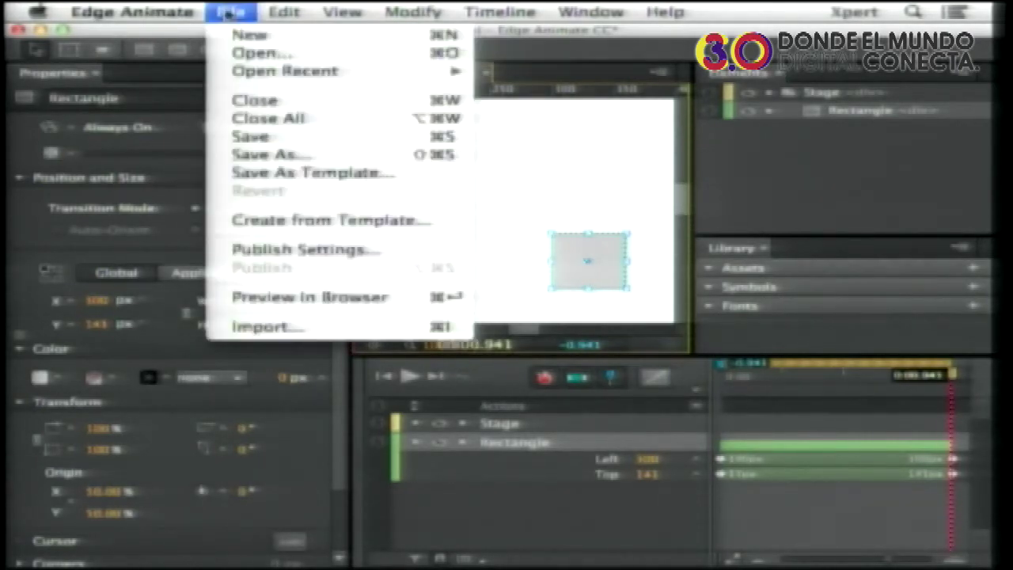
left_click(298, 248)
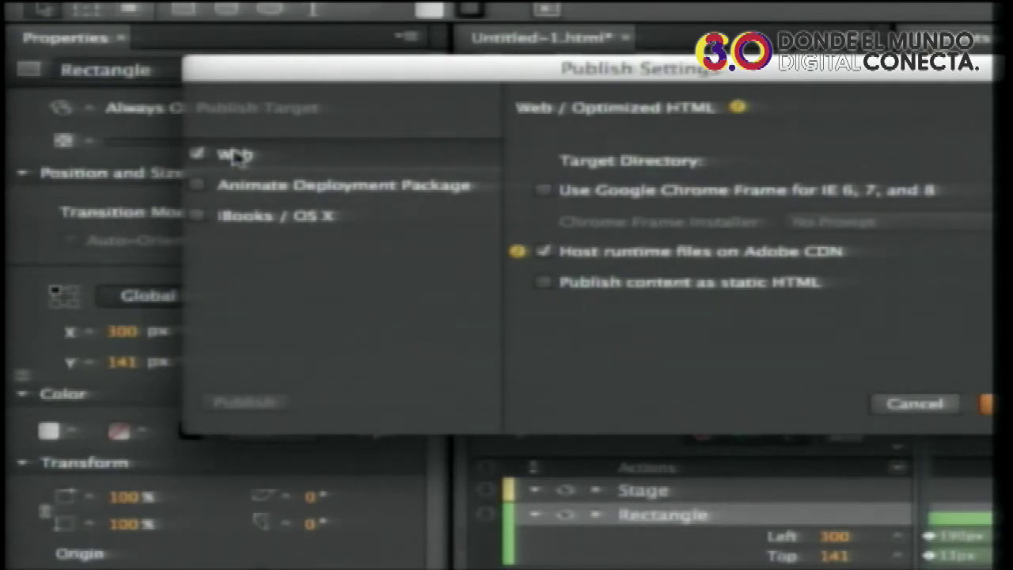
left_click(199, 154)
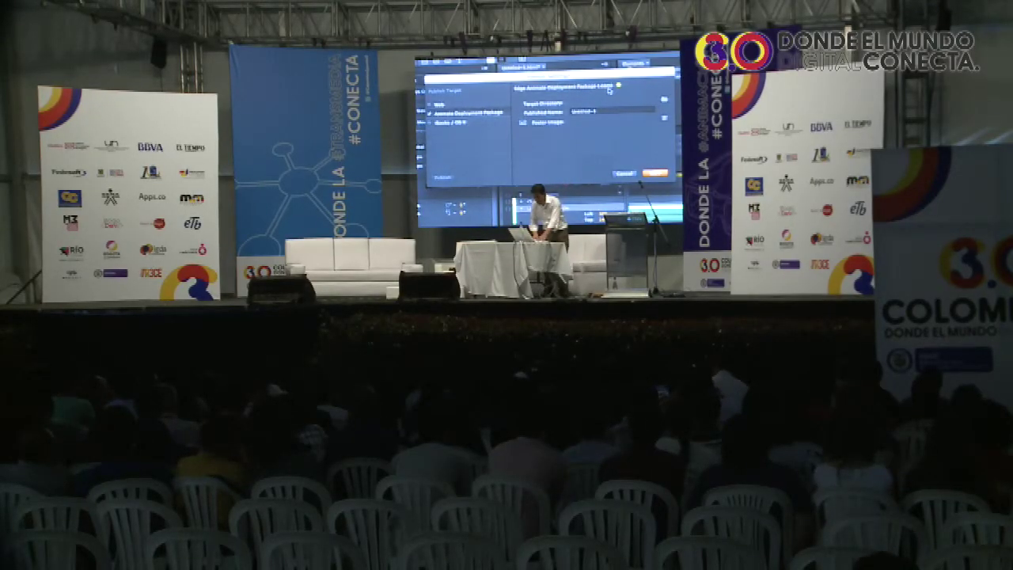
left_click(436, 123)
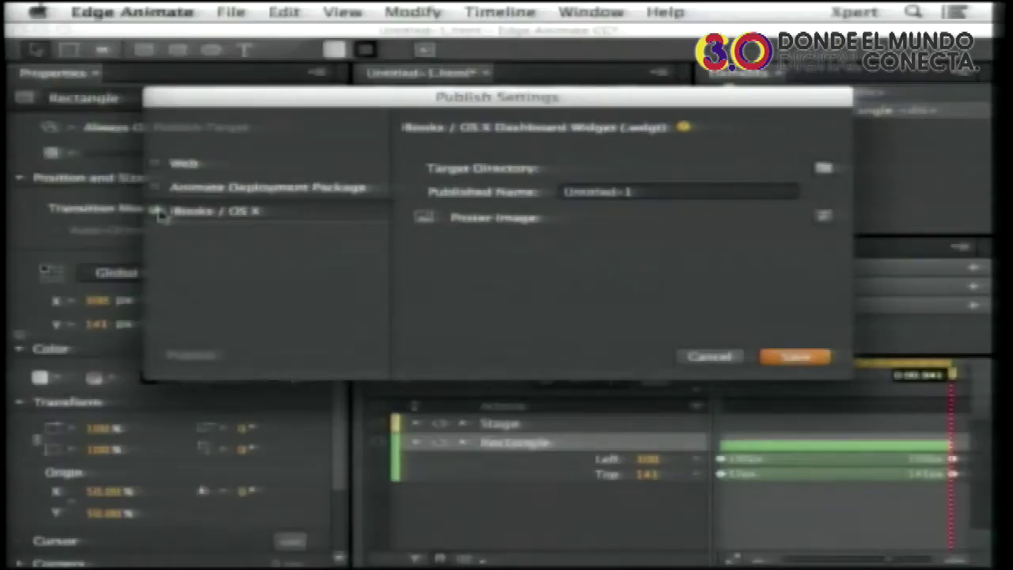
key("Escape")
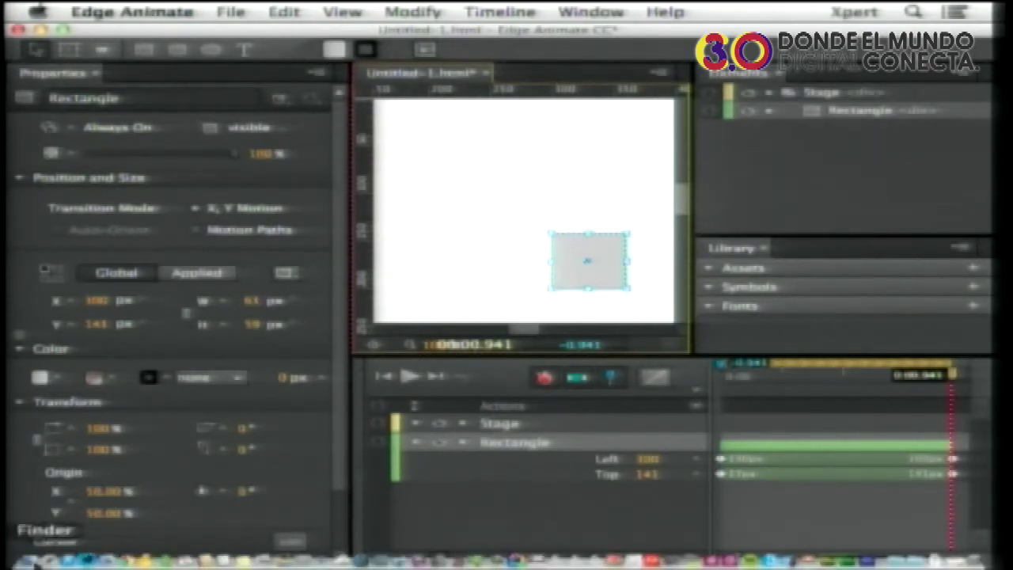
Switch to Finder, go to the Desktop, and open the galeria.html project in Edge Animate.
left_click(36, 562)
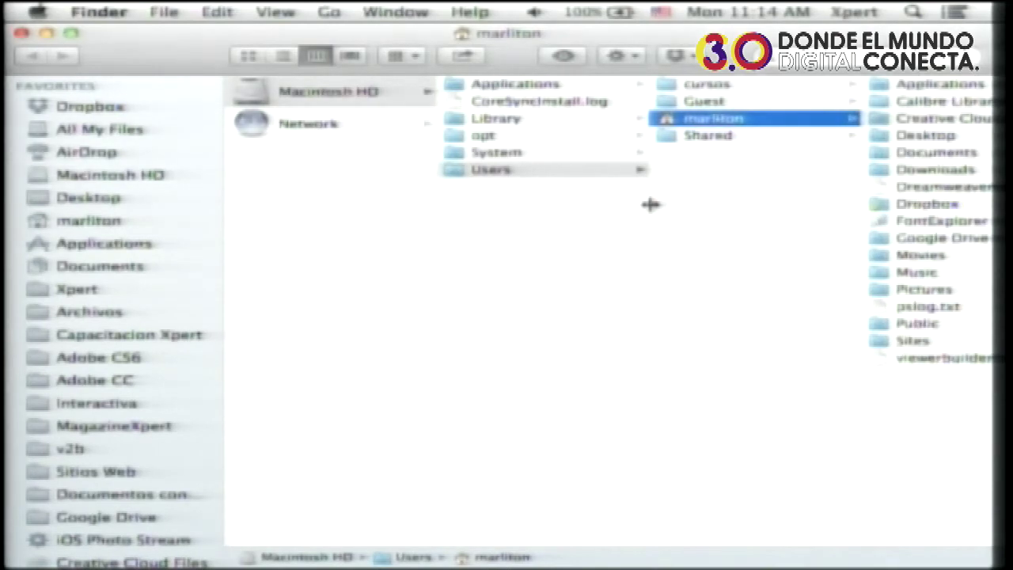
key("shift+super+d")
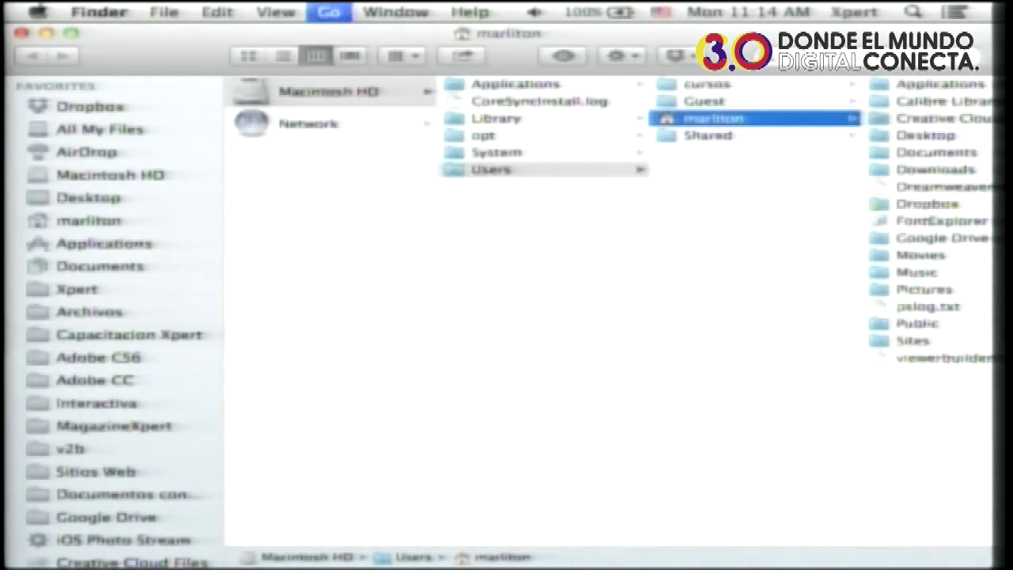
left_click(347, 89)
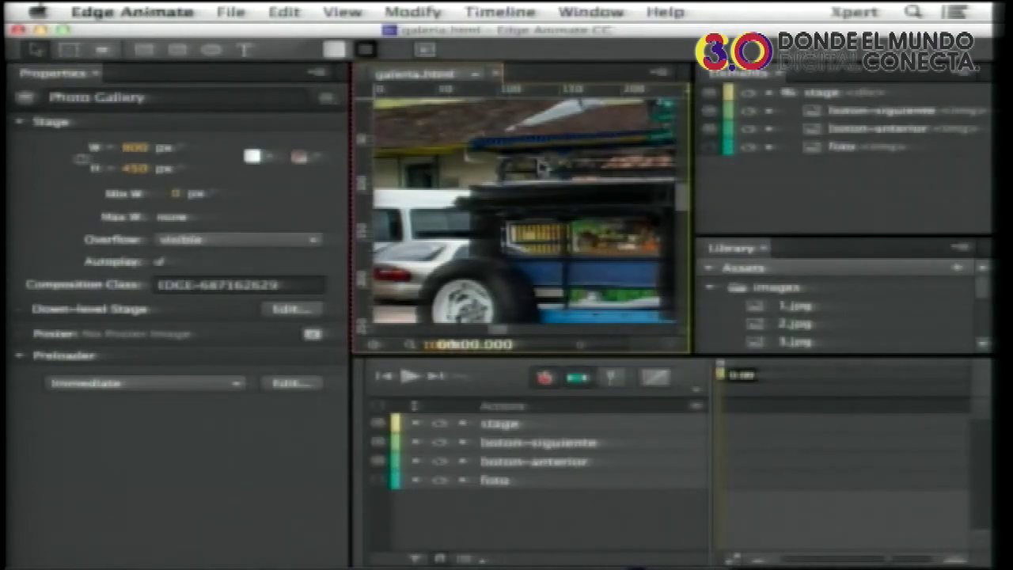
Preview the photo gallery in the browser, browse its photos forward and back, and return to Edge Animate.
key("super+Return")
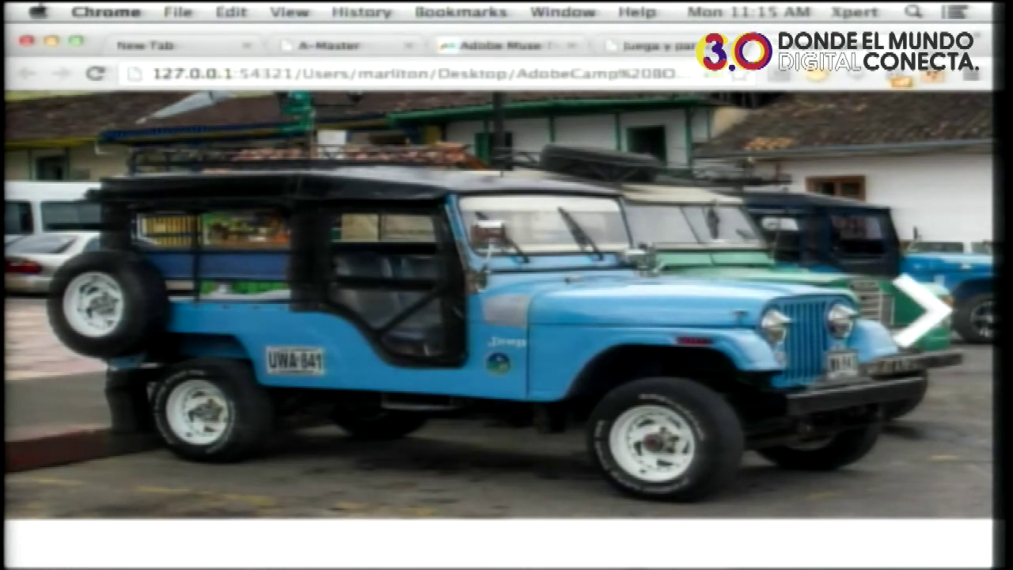
right_click(451, 266)
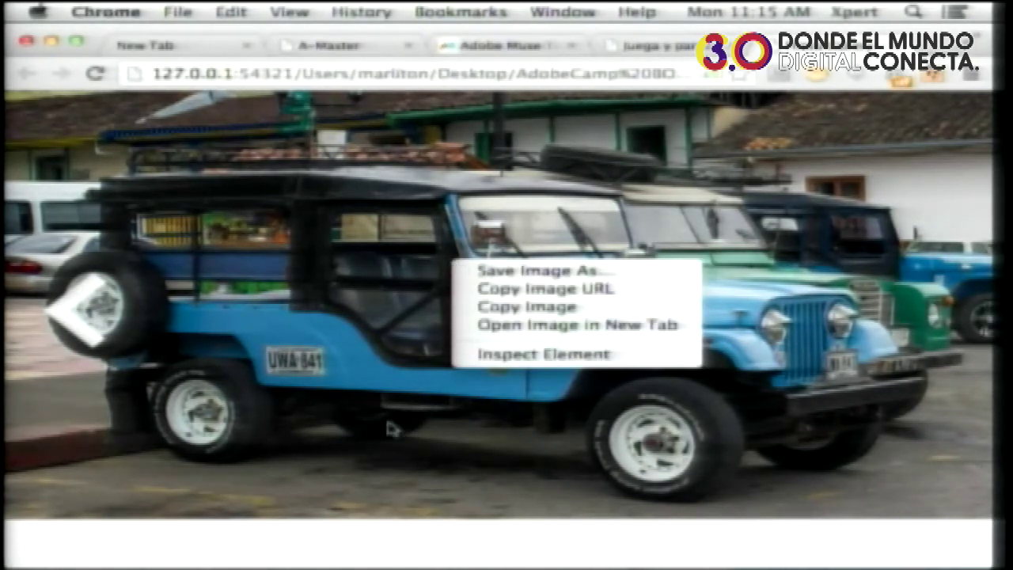
left_click(320, 561)
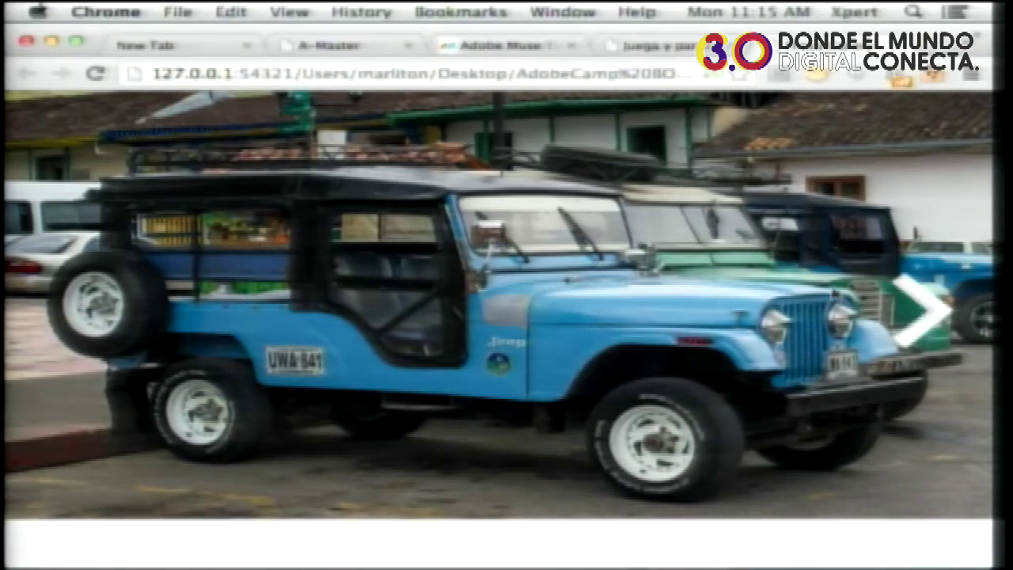
key("Right")
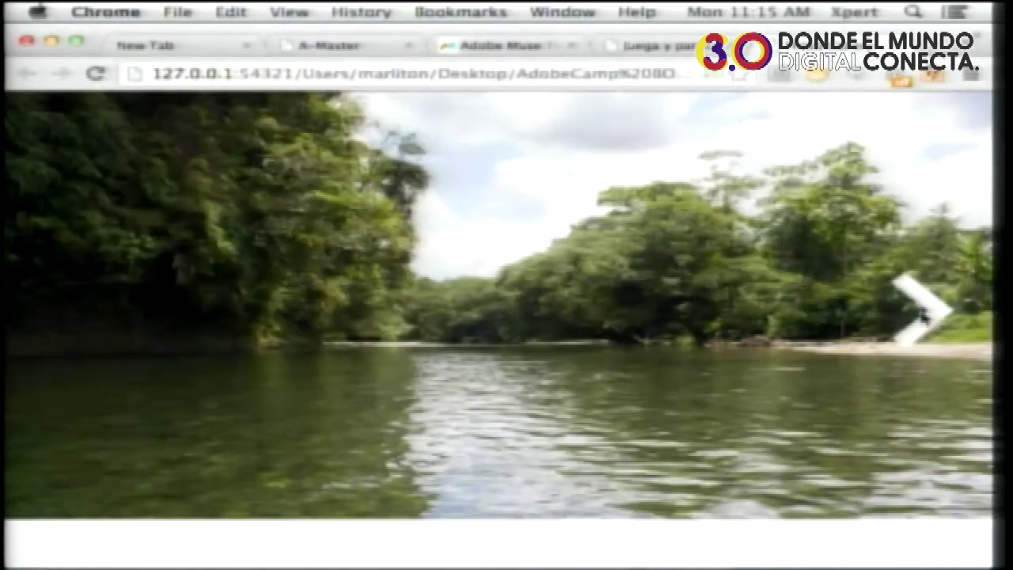
key("Right")
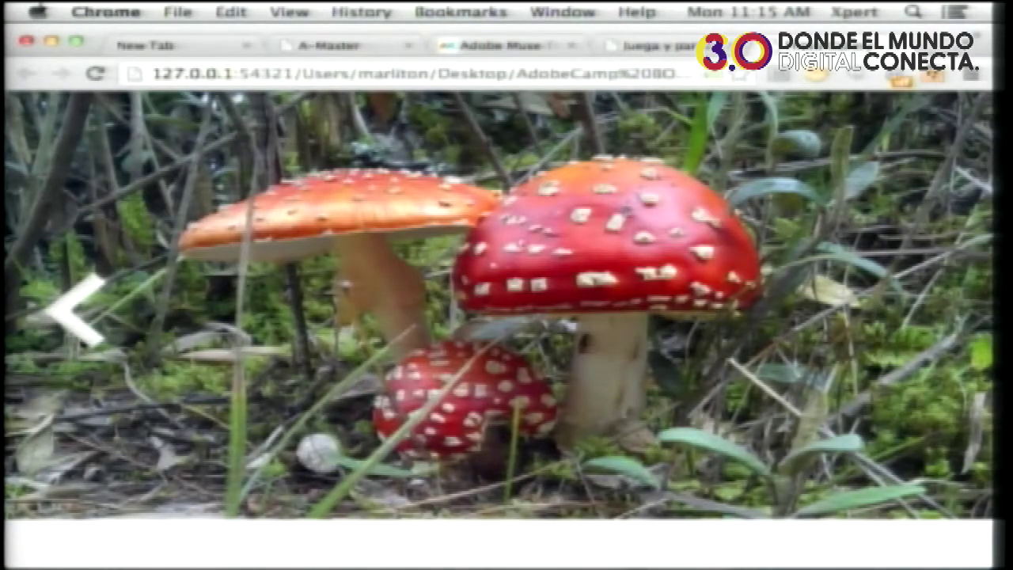
key("Left")
key("Left")
key("Left")
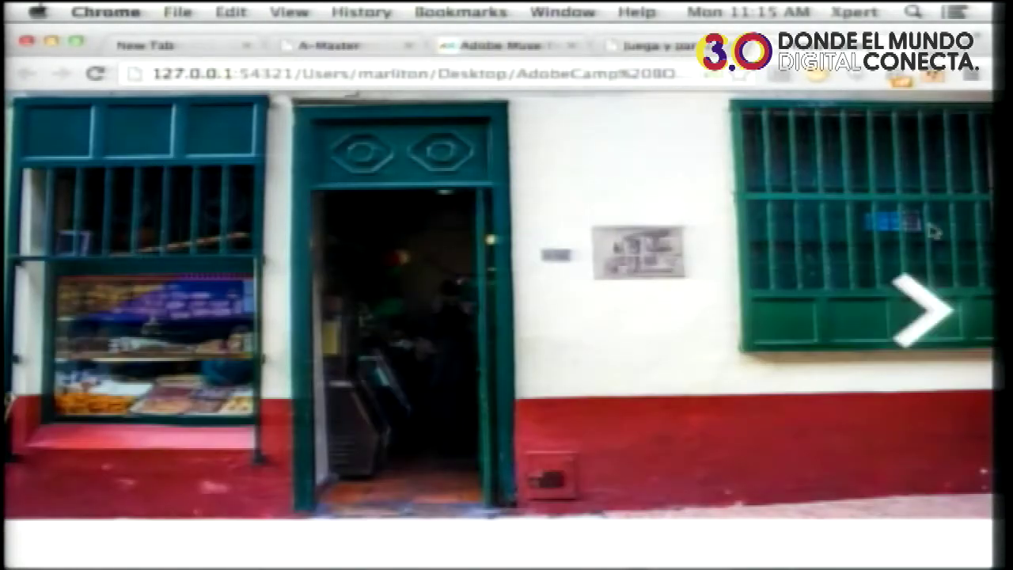
key("super+Tab")
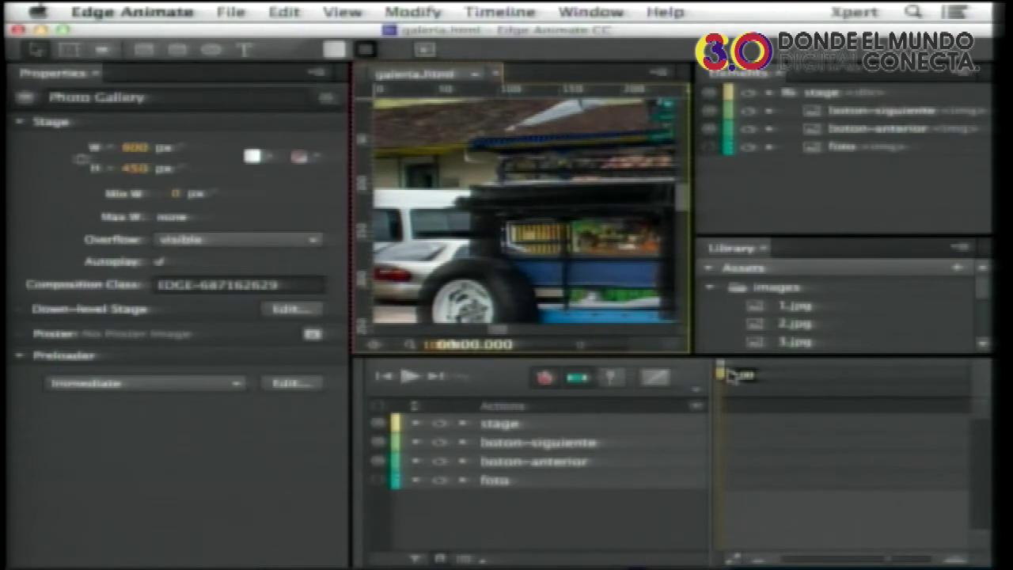
Select the boton-anterior image and examine the stage's compositionReady code for the first and last photo variables.
left_click(576, 183)
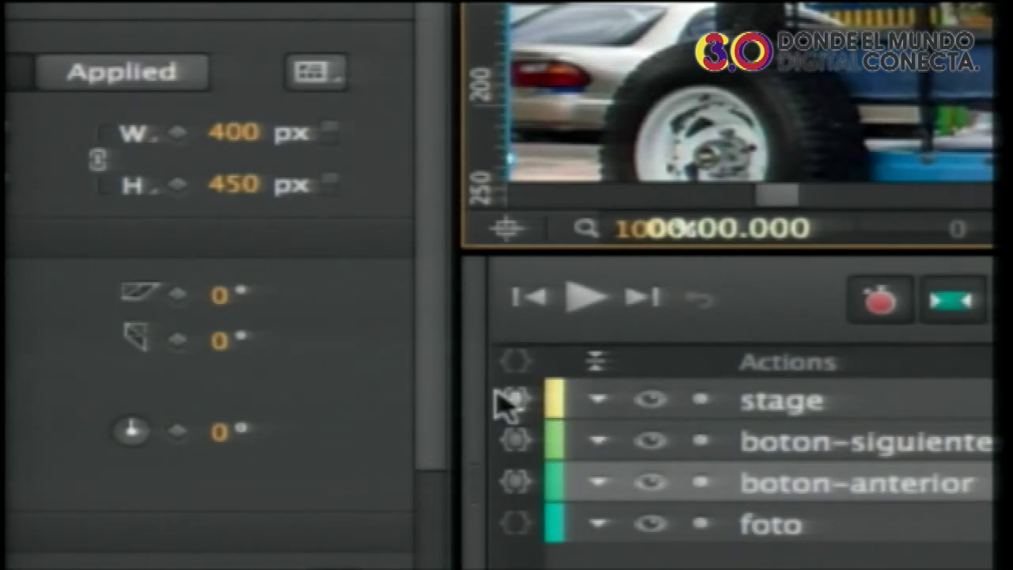
left_click(518, 401)
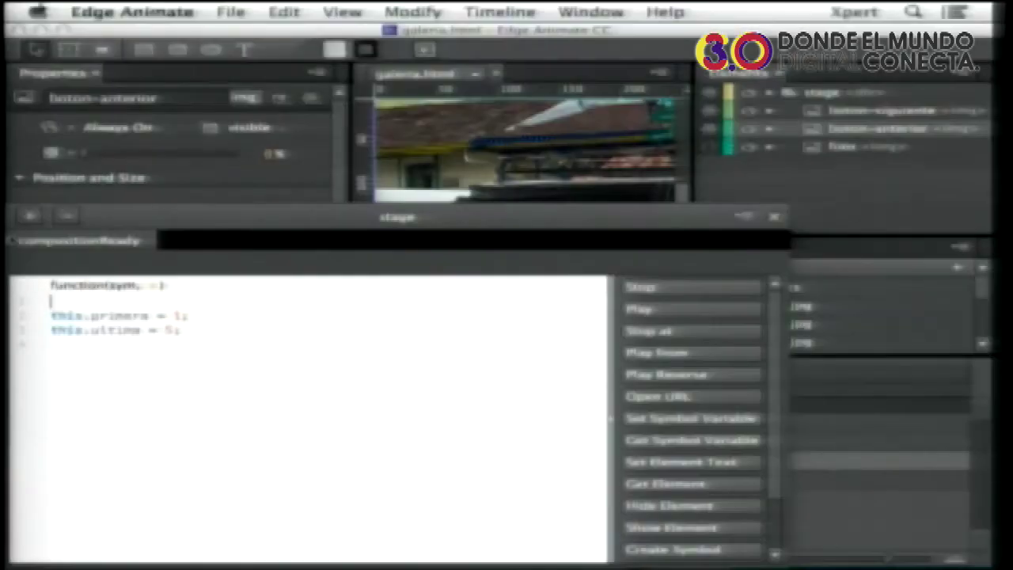
left_click(773, 216)
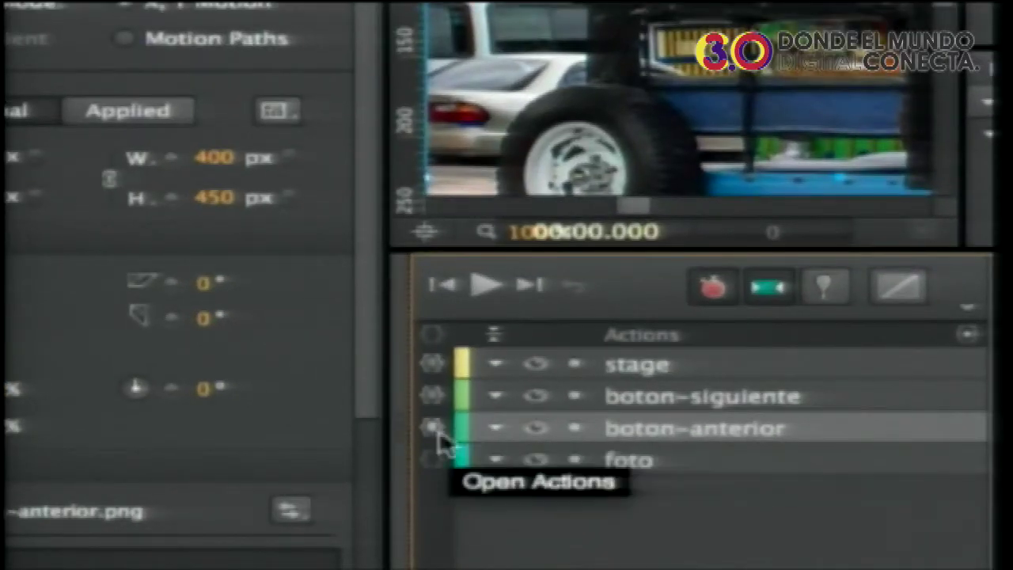
Examine the mouseout, mouseover and click code of boton-anterior, including how its CSS opacity is set.
left_click(432, 428)
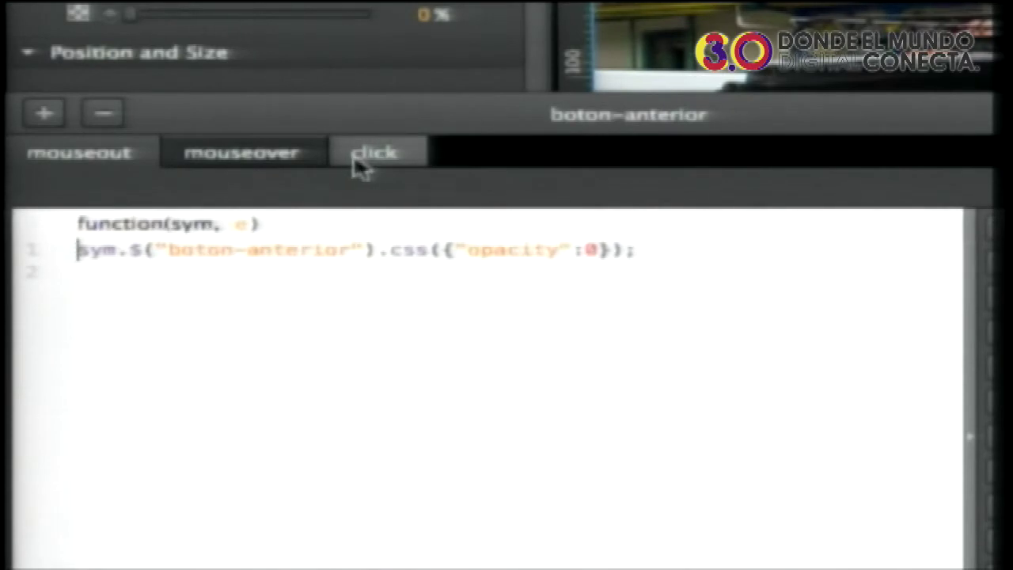
left_click(231, 168)
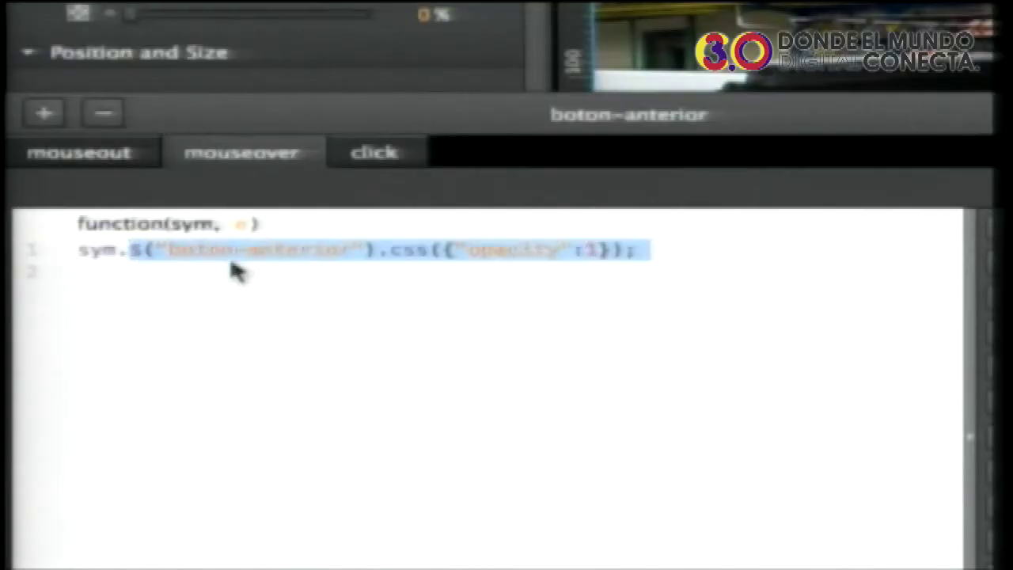
left_click(376, 261, "shift")
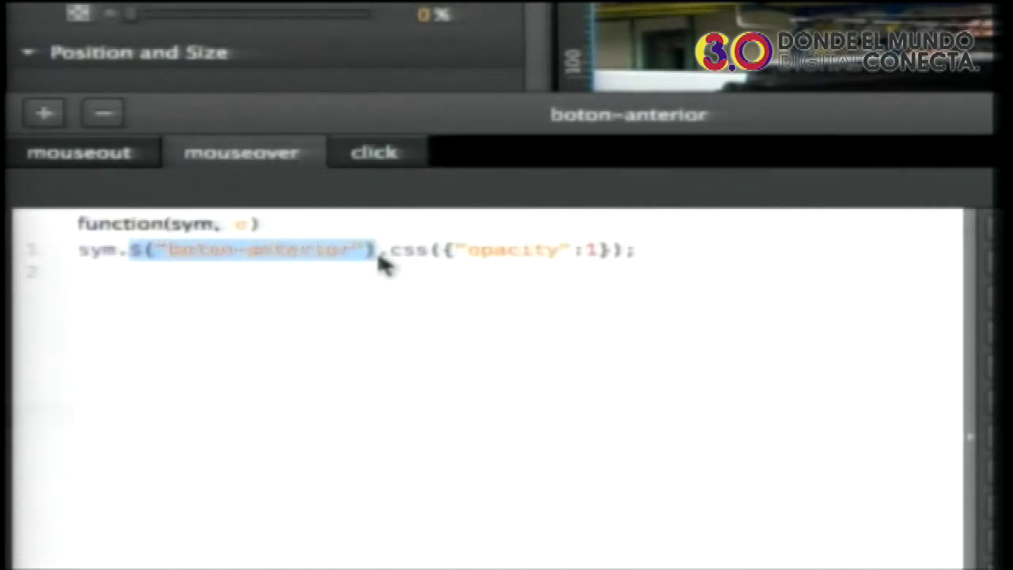
left_click_drag(388, 255, 428, 255)
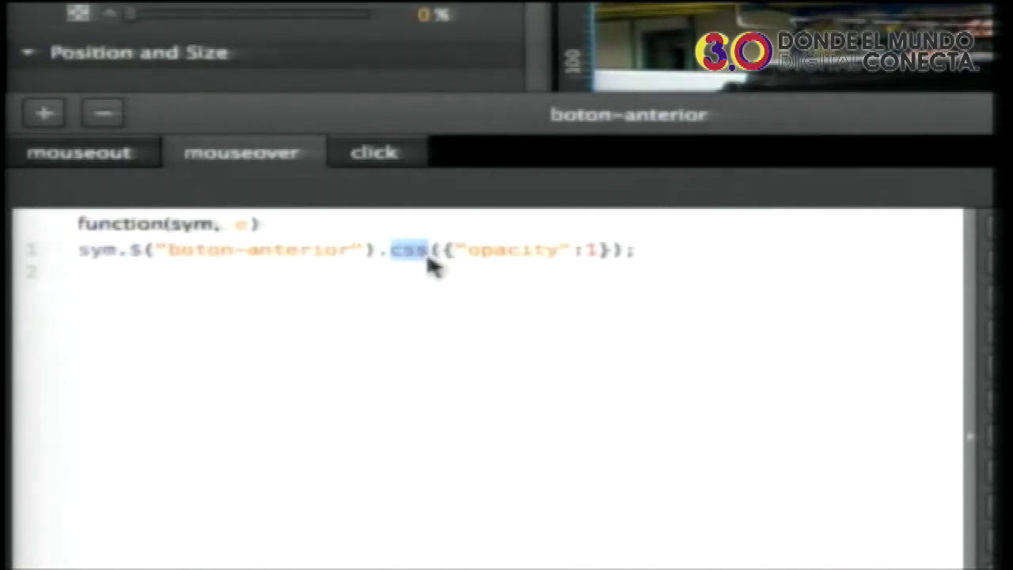
left_click_drag(469, 255, 558, 258)
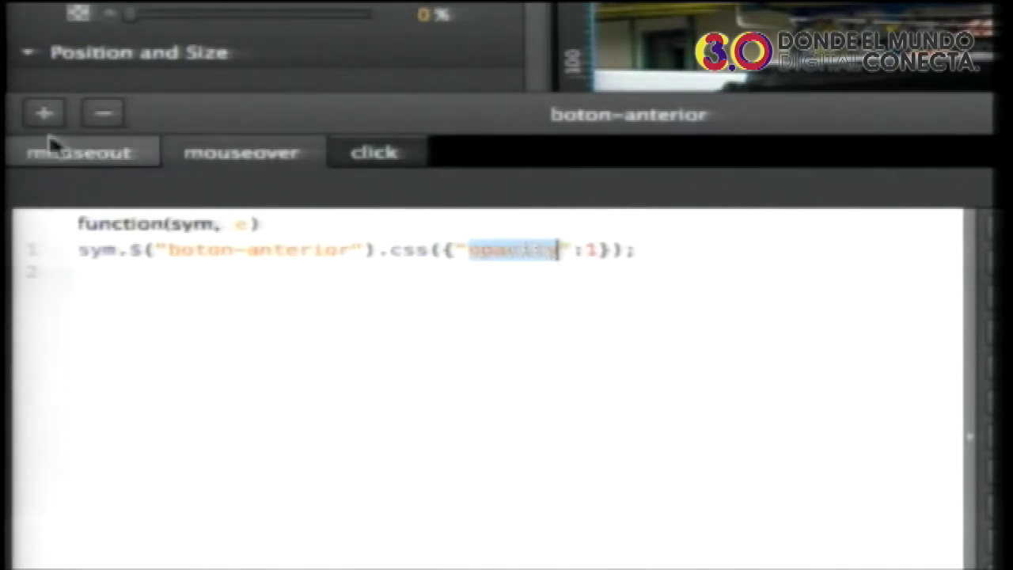
left_click(84, 161)
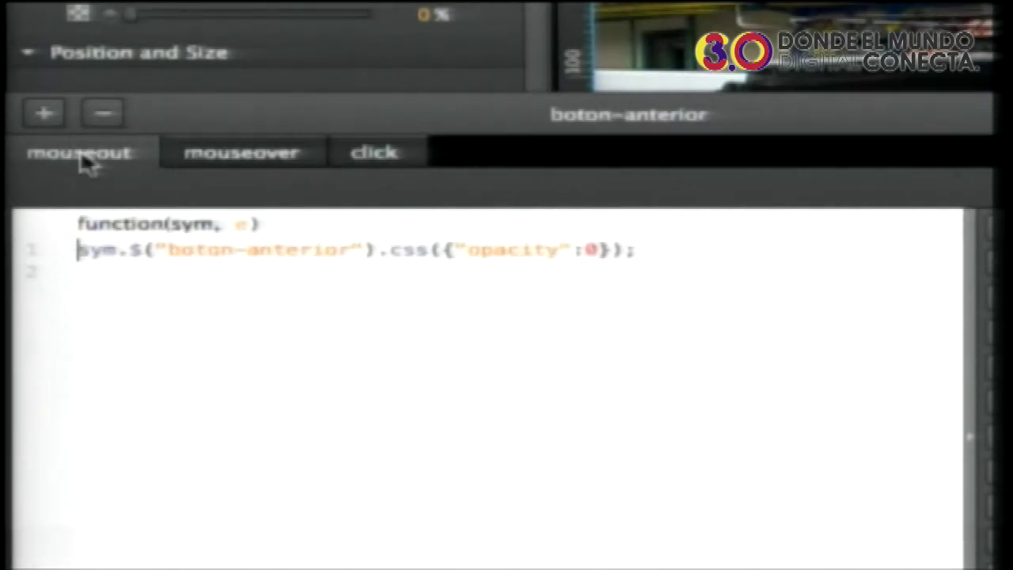
left_click(410, 159)
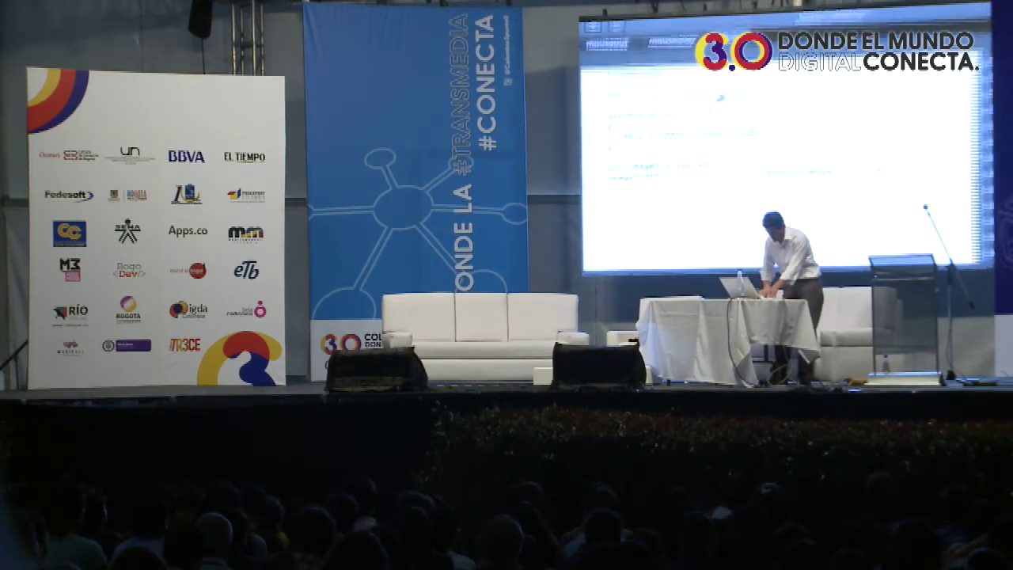
key("Escape")
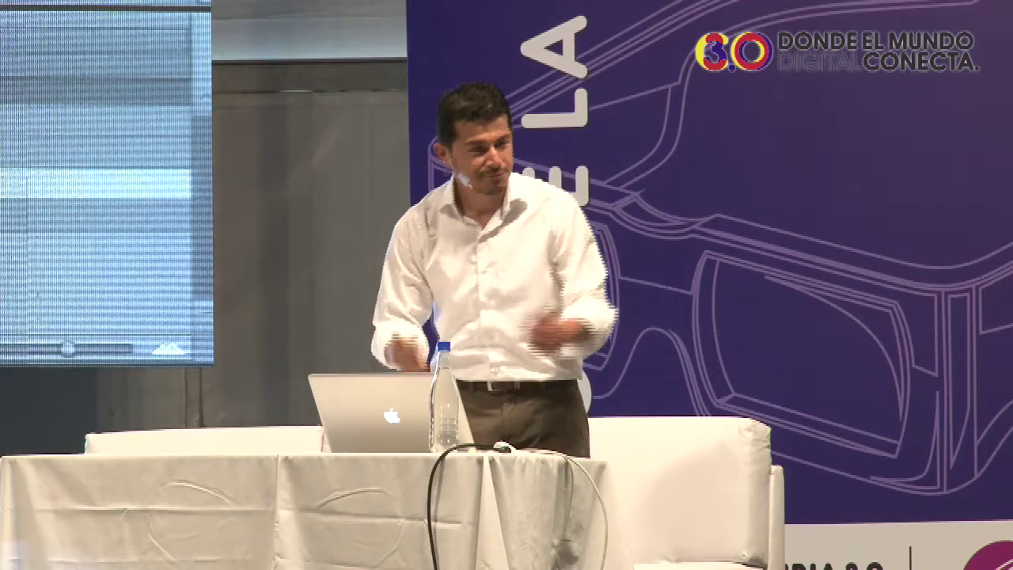
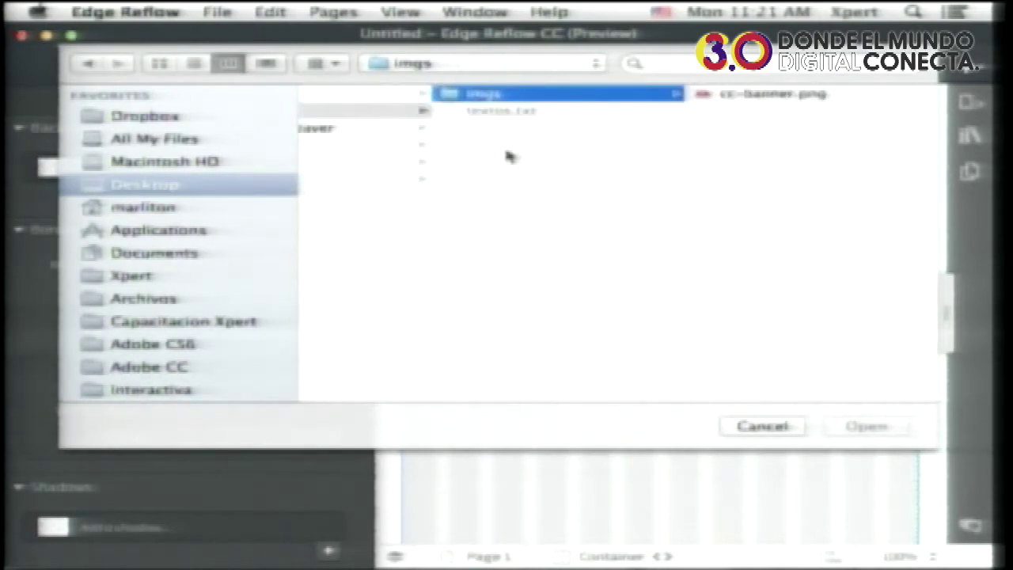
Place the cc-banner.png image from the imgs folder on the Edge Reflow page.
left_click(864, 426)
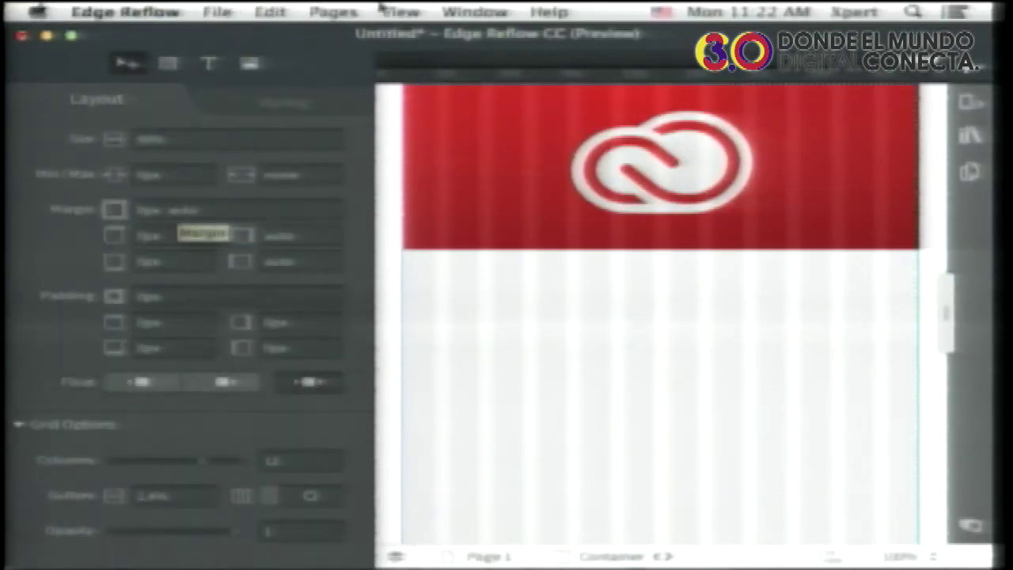
Save the project as EdgeReflowProject in the 02 Reflow folder and preview the banner in Chrome at a narrower window width.
left_click(383, 10)
left_click(463, 240)
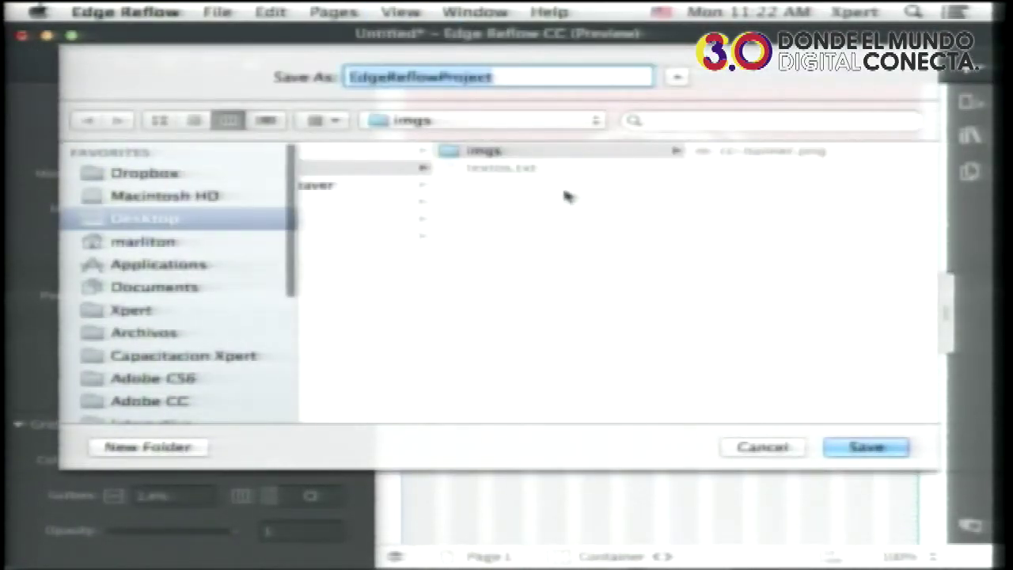
key("Left")
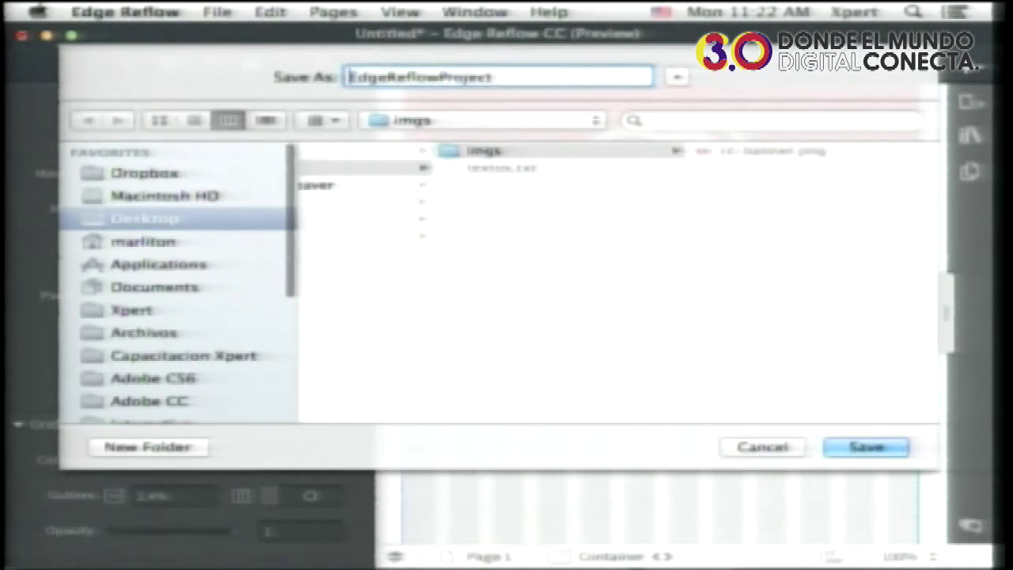
left_click(387, 221)
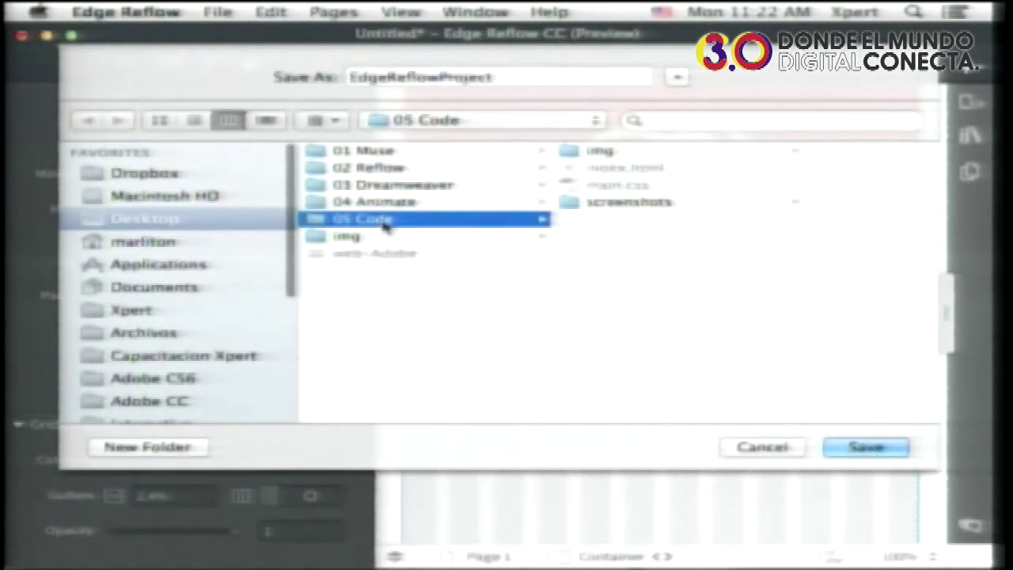
key("Up")
key("Up")
key("Up")
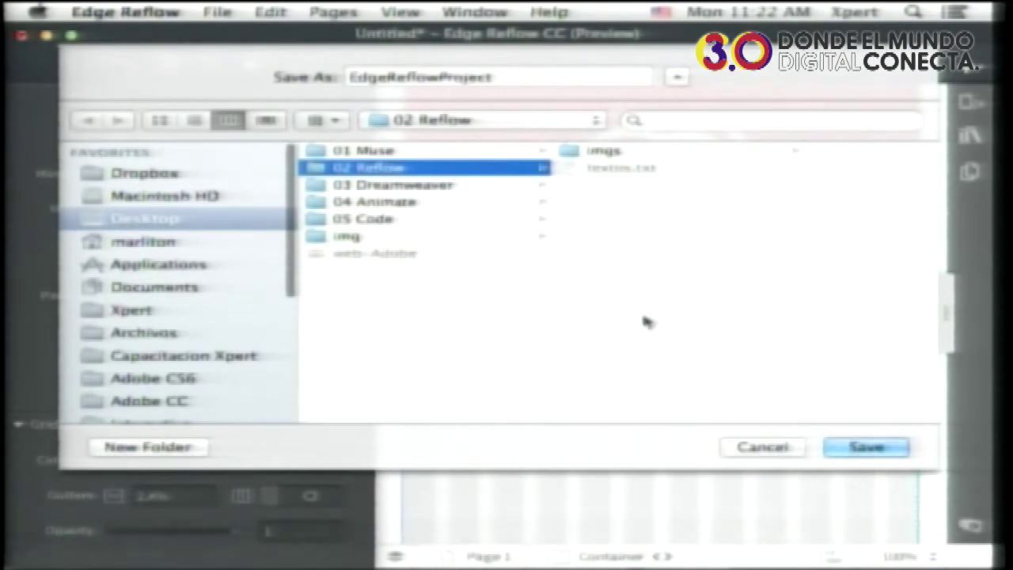
left_click(894, 449)
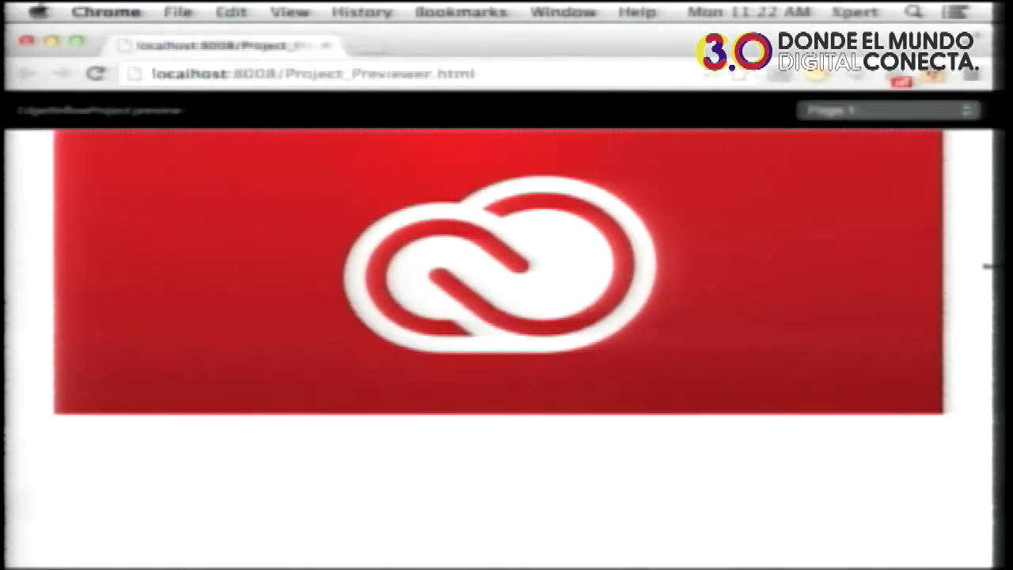
left_click_drag(986, 266, 577, 309)
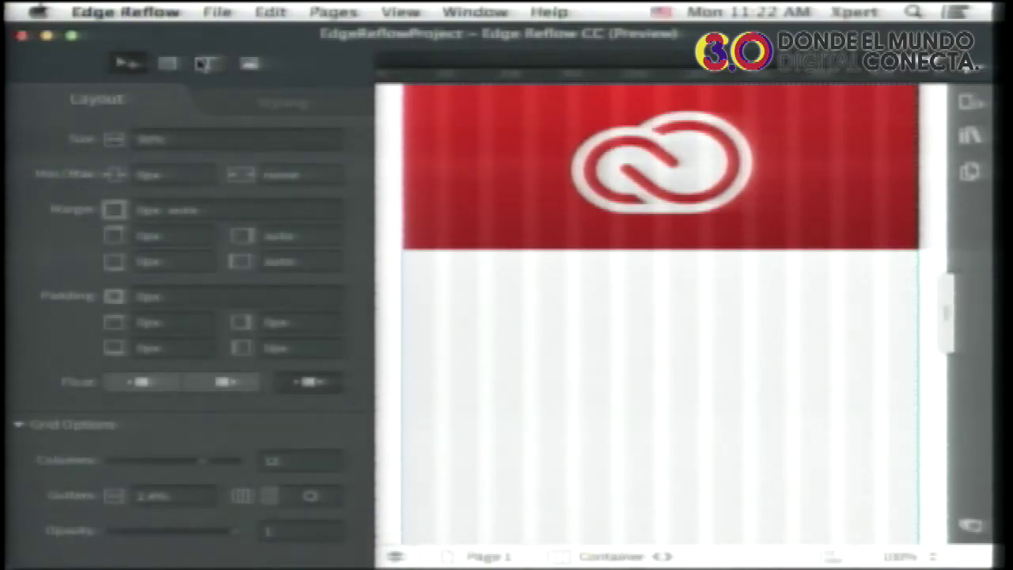
Draw a box about 40% wide and 108 px high below the banner, flush with its left edge, and give it a red background.
left_click(170, 63)
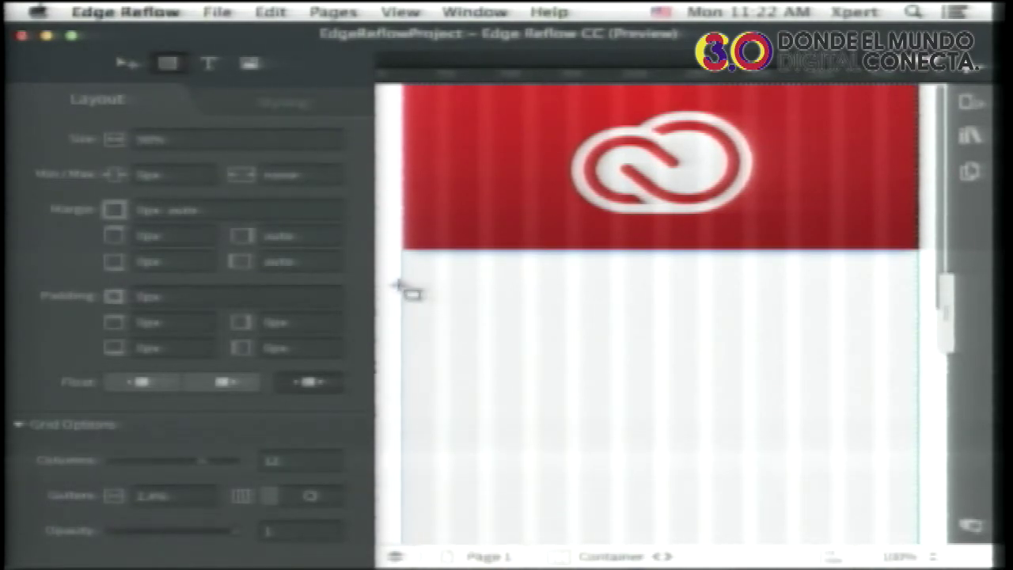
left_click_drag(403, 285, 610, 389)
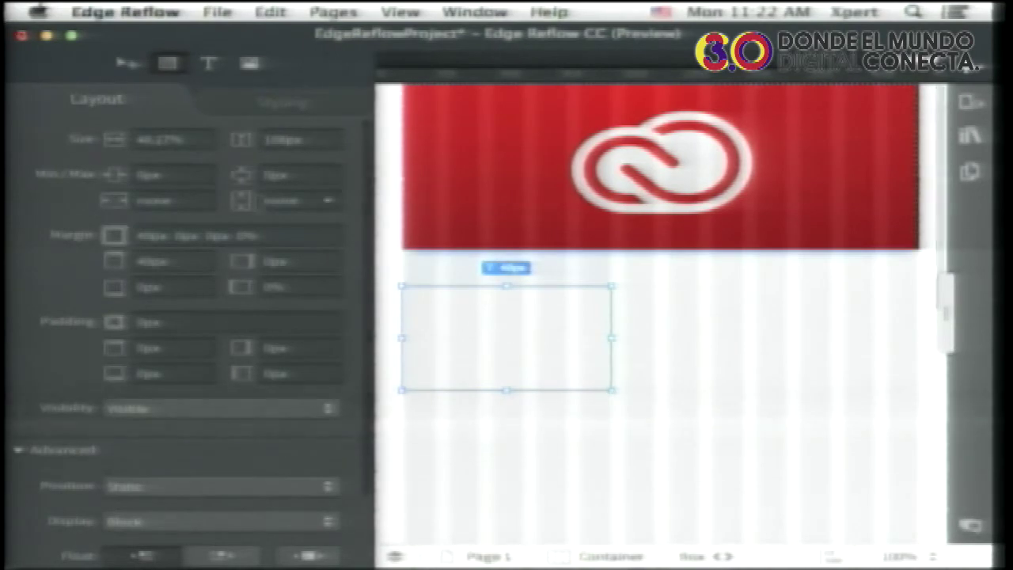
left_click(284, 102)
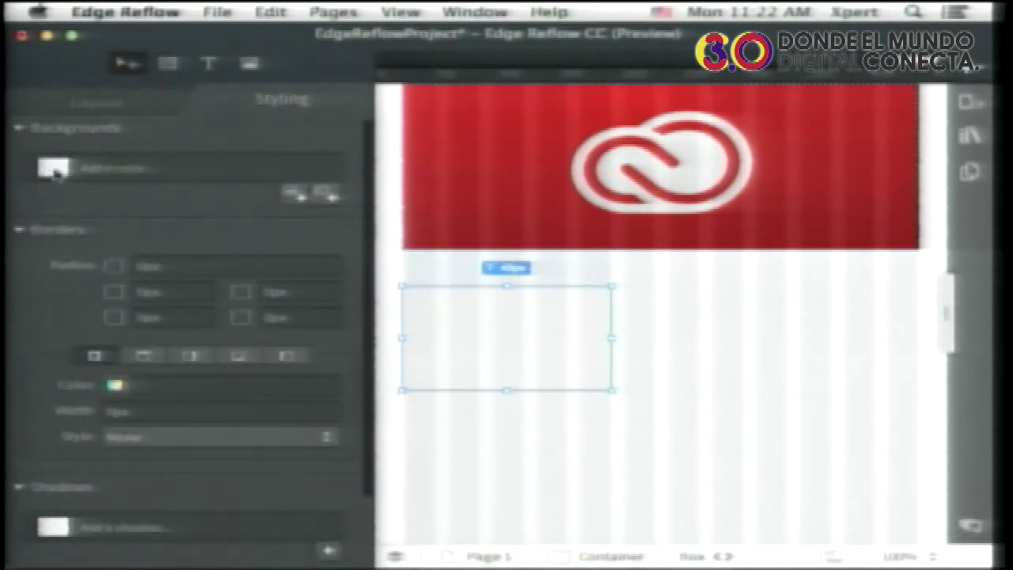
left_click(54, 169)
left_click(232, 251)
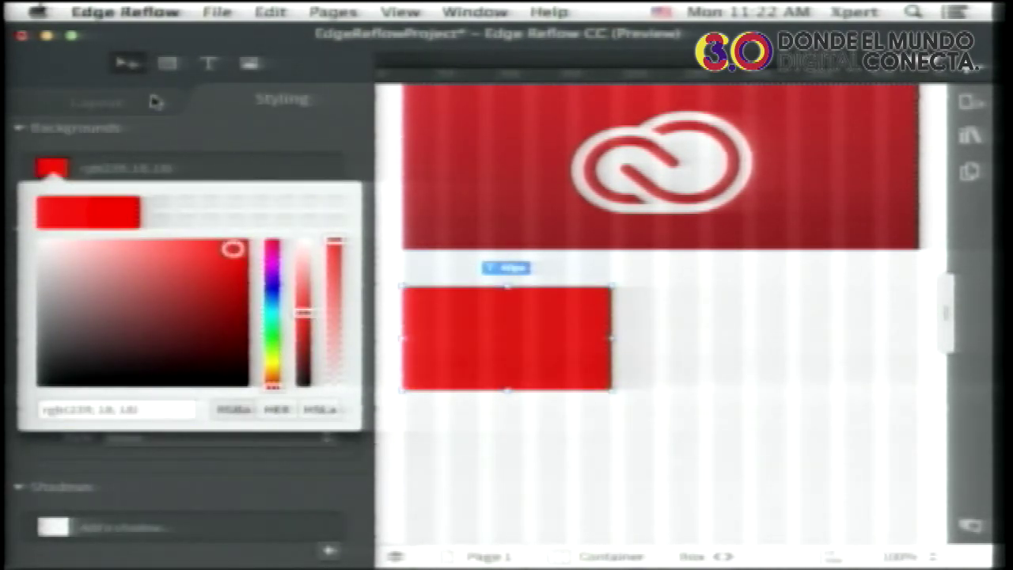
left_click(126, 12)
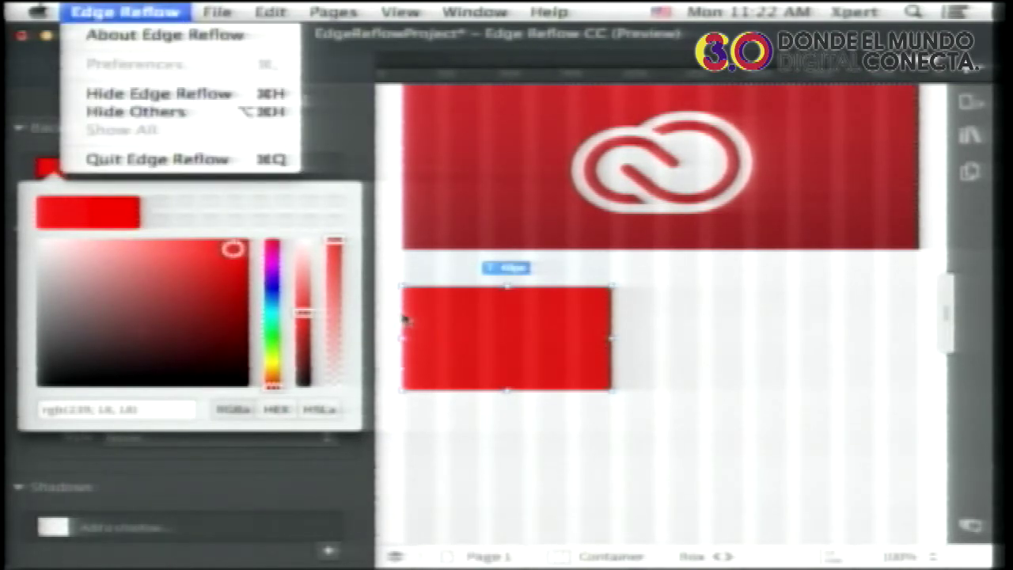
Duplicate the red box at the same height, aligning the copy with the banner's right edge.
left_click(468, 316)
left_click(488, 309)
left_click_drag(468, 314, 773, 320)
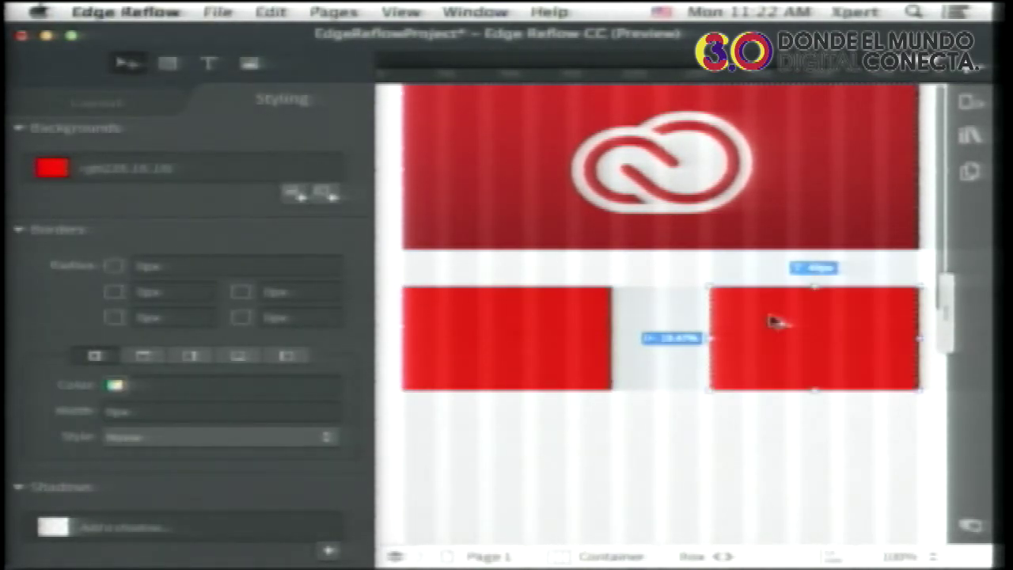
Change the background of the duplicated box beside the red one to green, rgb(18, 239, 171).
left_click(53, 175)
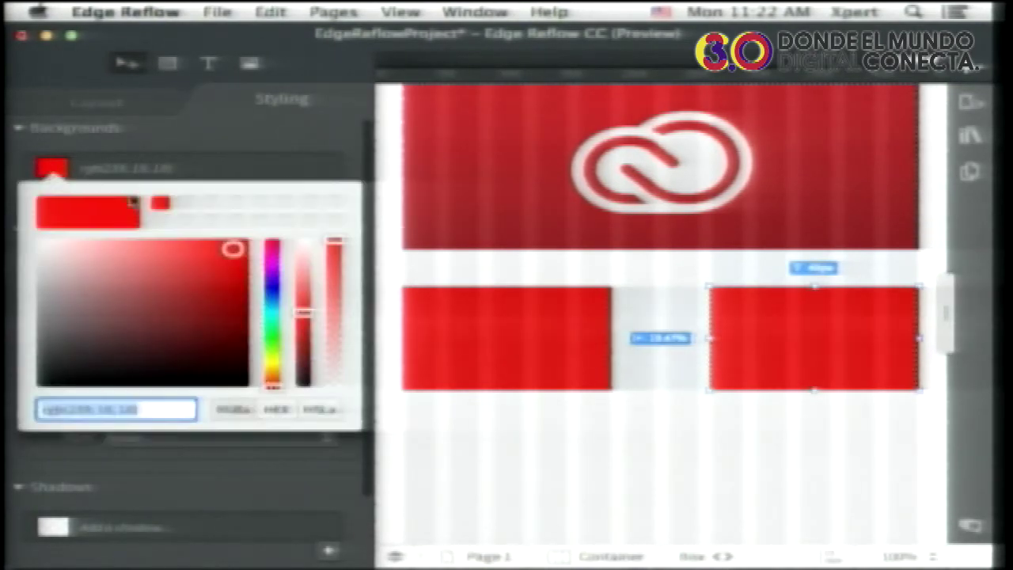
left_click(269, 324)
left_click(775, 341)
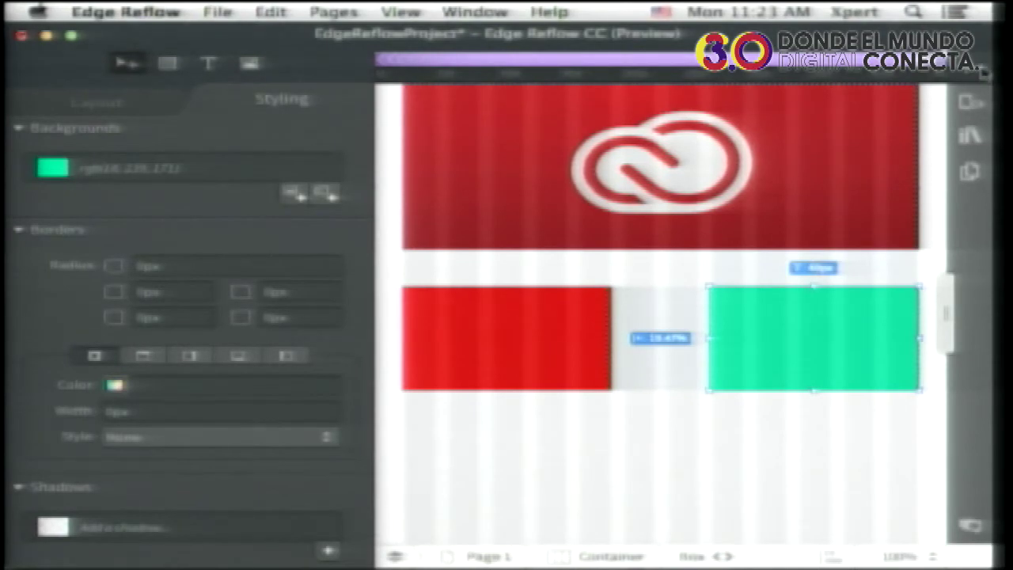
Add a maximum-width breakpoint to the page and set its width to 1600 px.
left_click(983, 72)
left_click(737, 152)
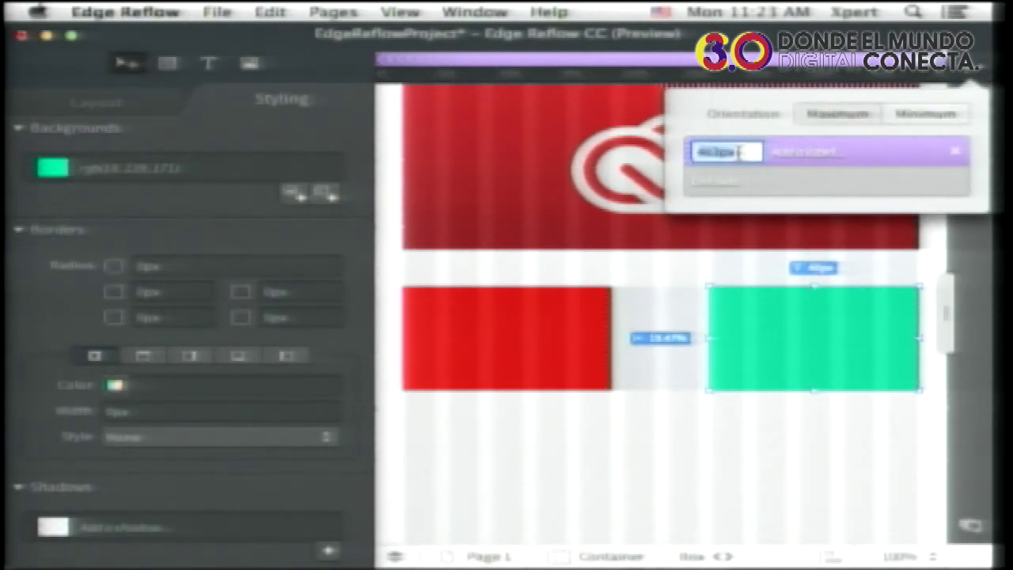
type("1600")
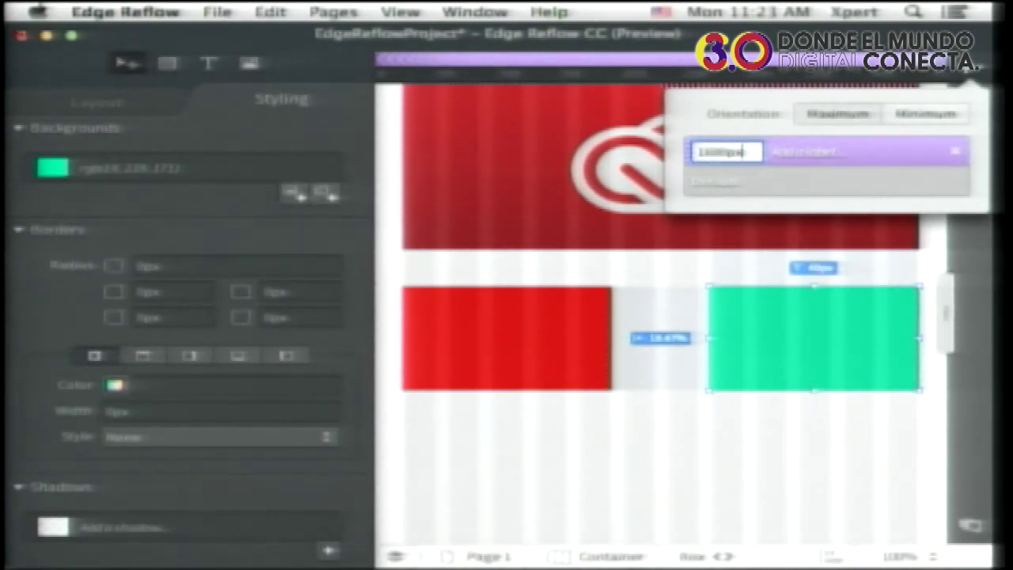
key("Return")
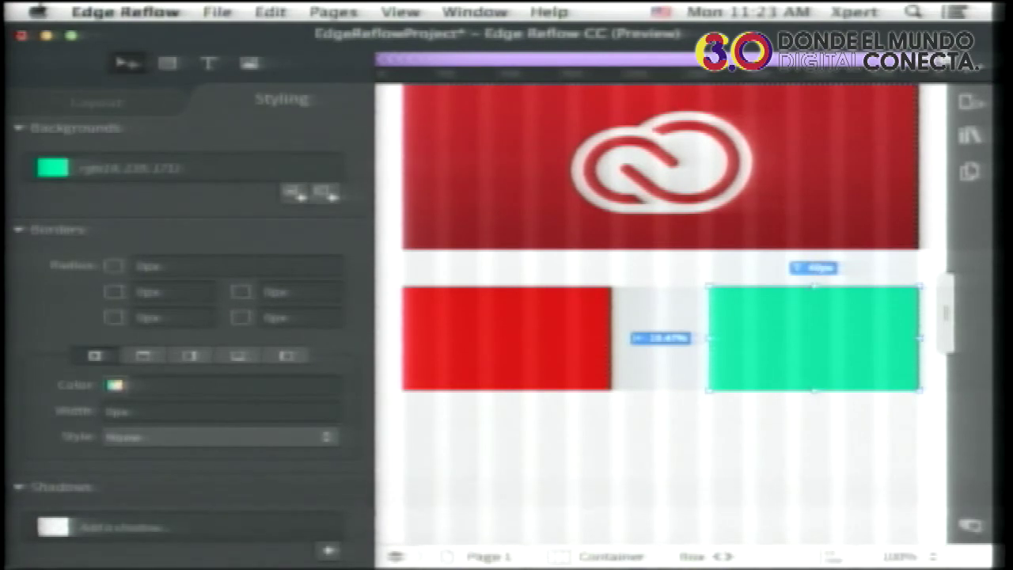
Narrow the page canvas and add a second maximum-width breakpoint at that smaller width.
left_click(944, 62)
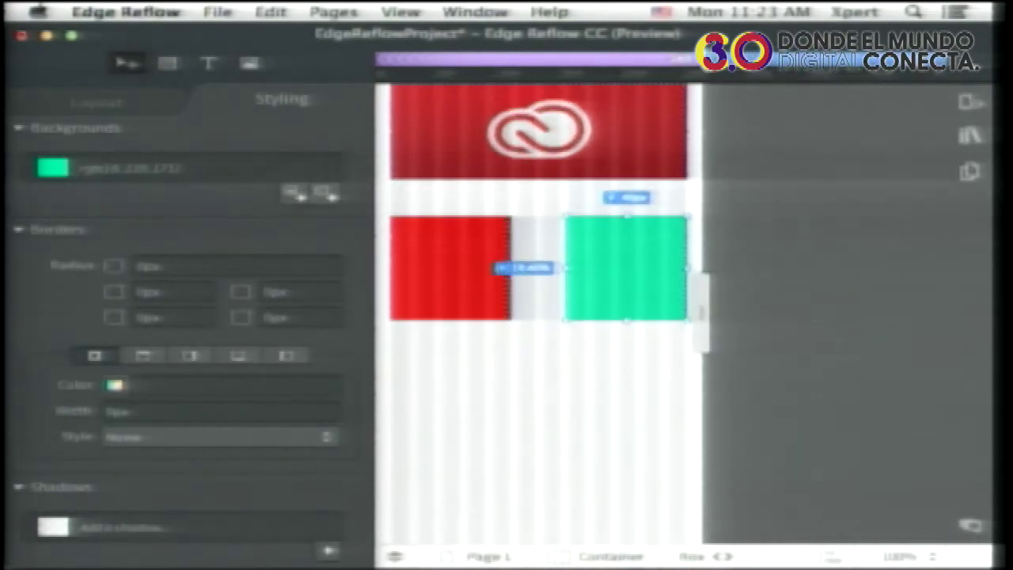
left_click(984, 70)
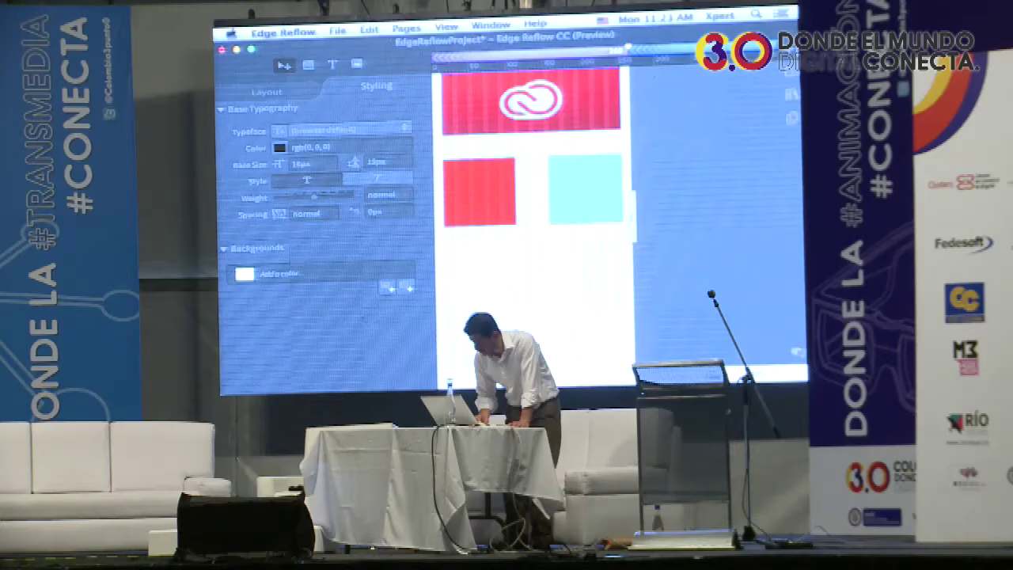
left_click(983, 71)
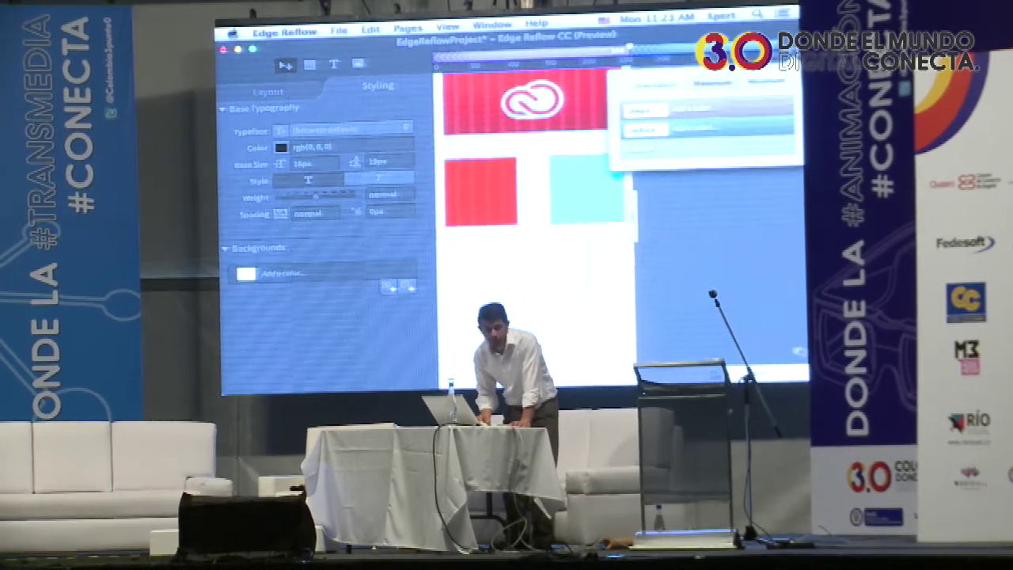
left_click(747, 214)
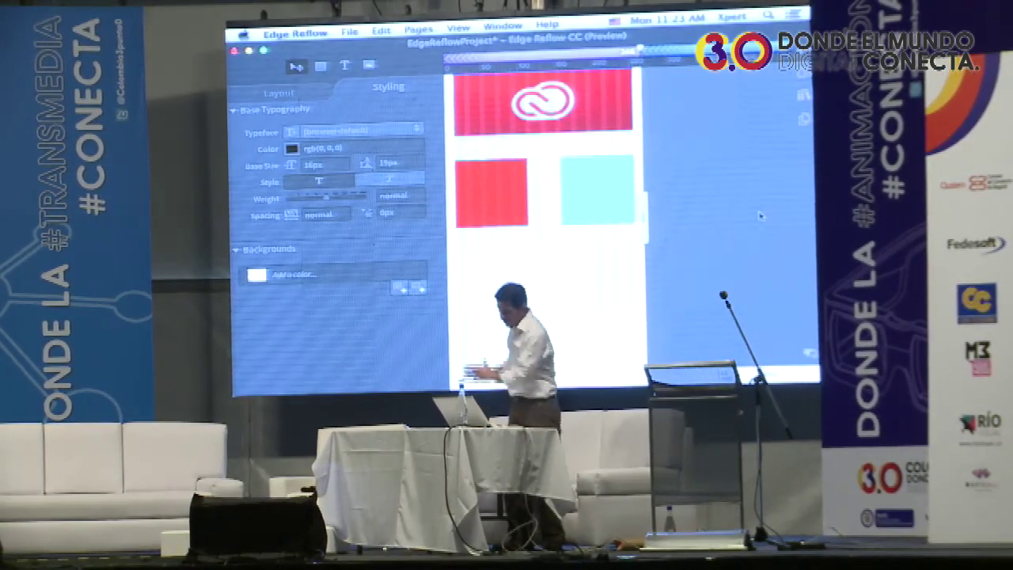
In the wider breakpoint's layout, stack the green box below the red box and stretch both to the banner's full width.
left_click(582, 204)
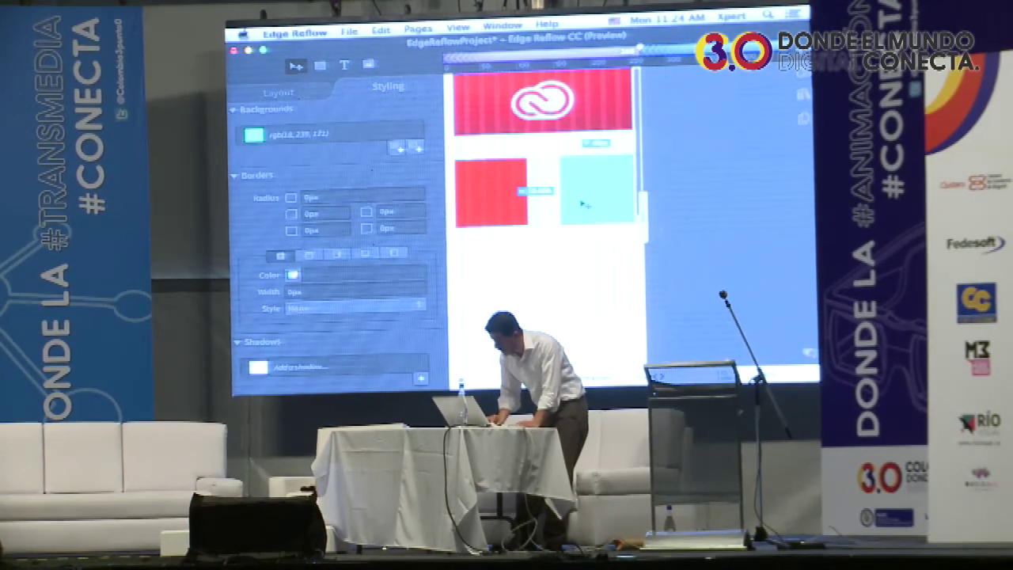
left_click_drag(645, 206, 755, 194)
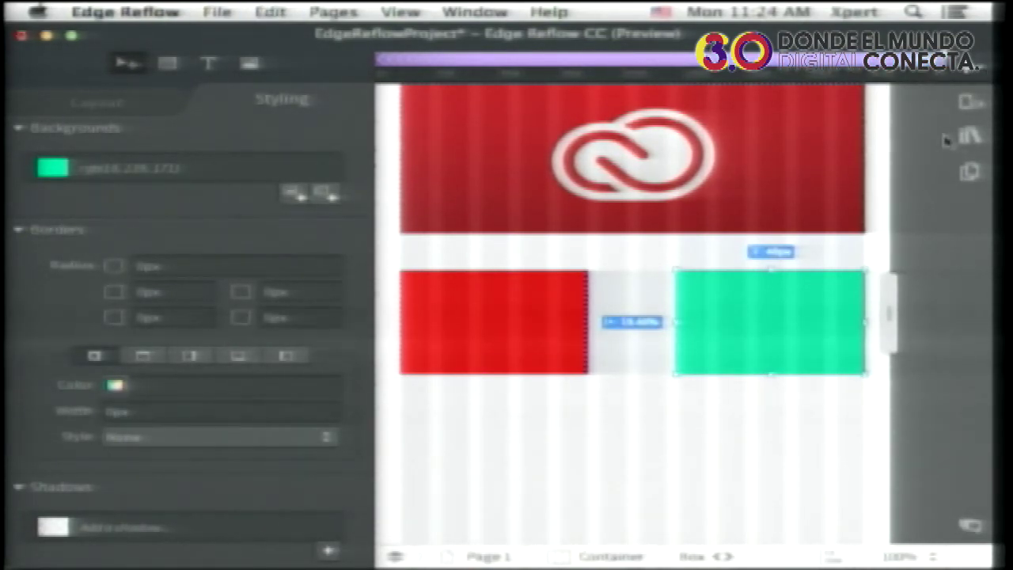
left_click_drag(890, 169, 927, 169)
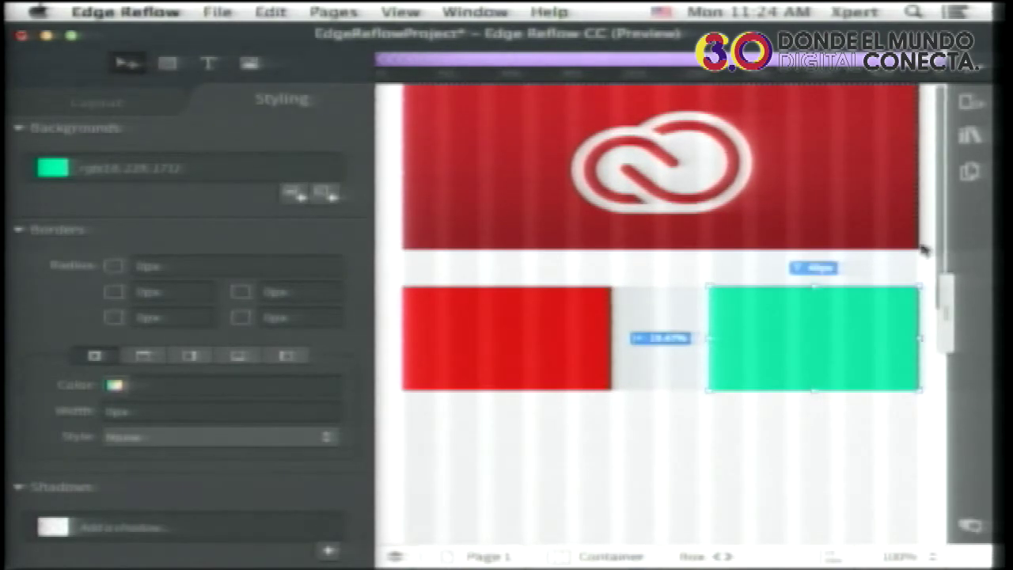
left_click_drag(810, 305, 647, 438)
left_click(595, 366)
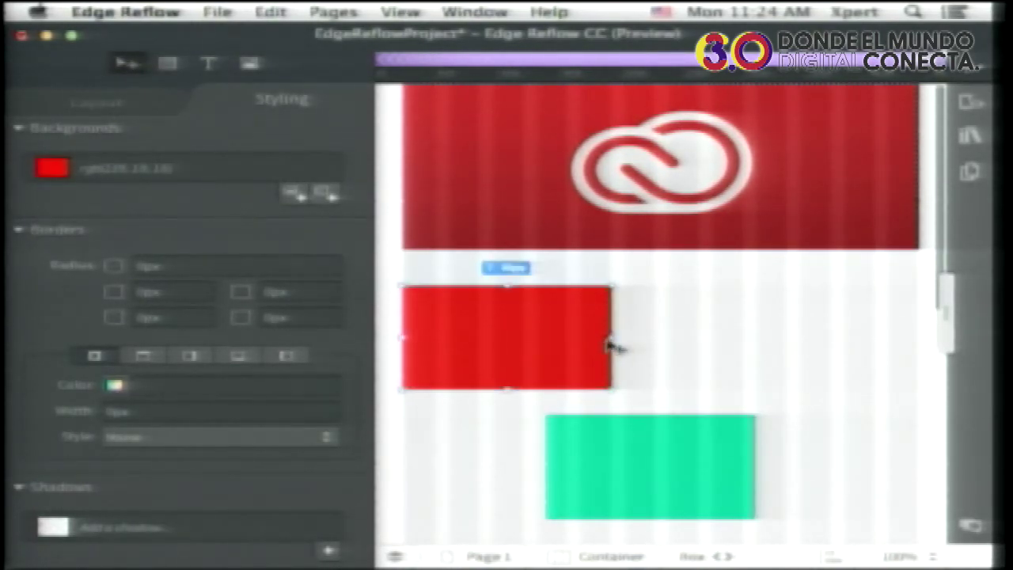
left_click_drag(616, 338, 919, 315)
left_click_drag(559, 487, 422, 482)
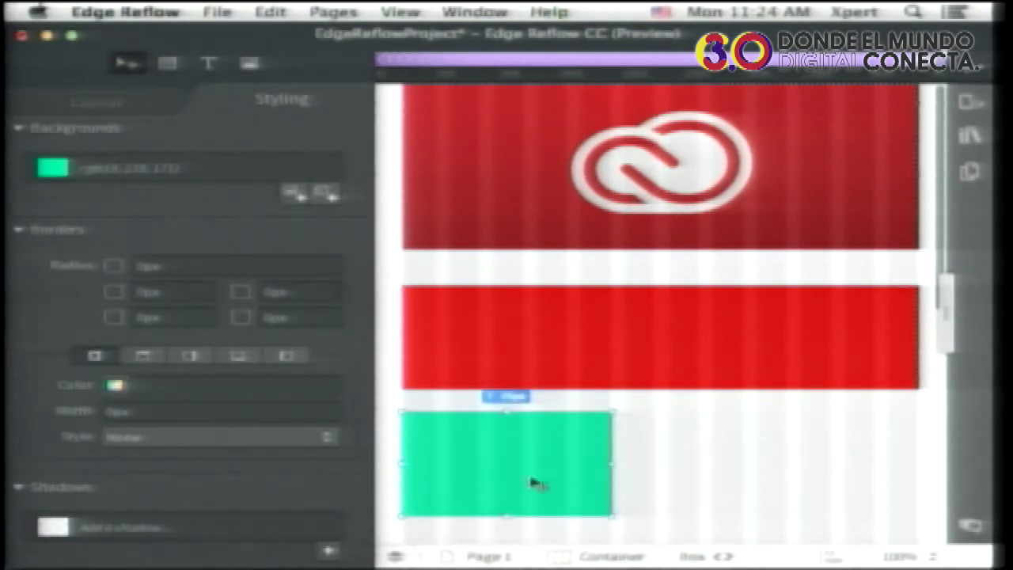
left_click_drag(610, 463, 924, 442)
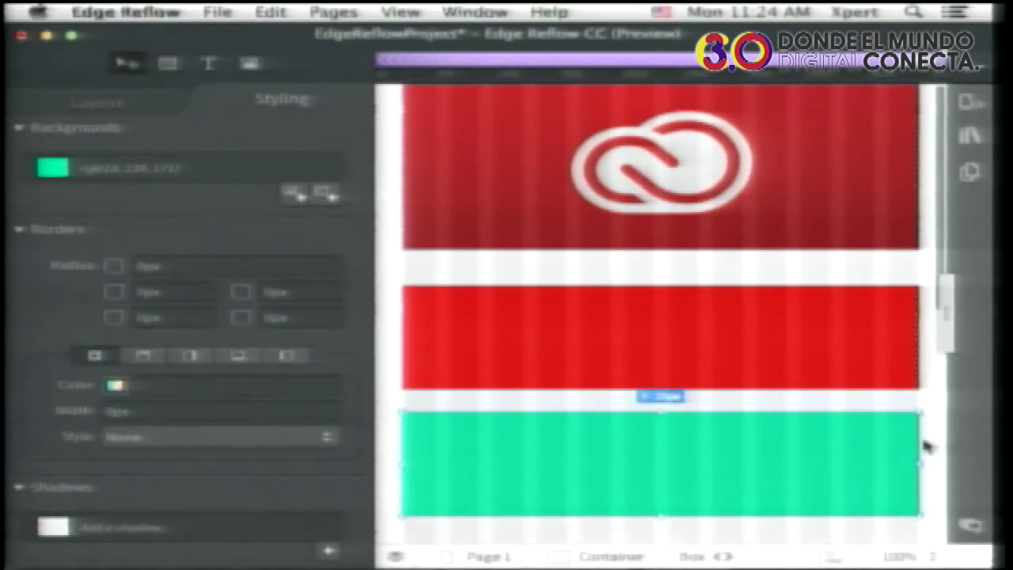
Save the project, preview it in Chrome, and narrow the browser window to check how the boxes respond.
left_click(354, 11)
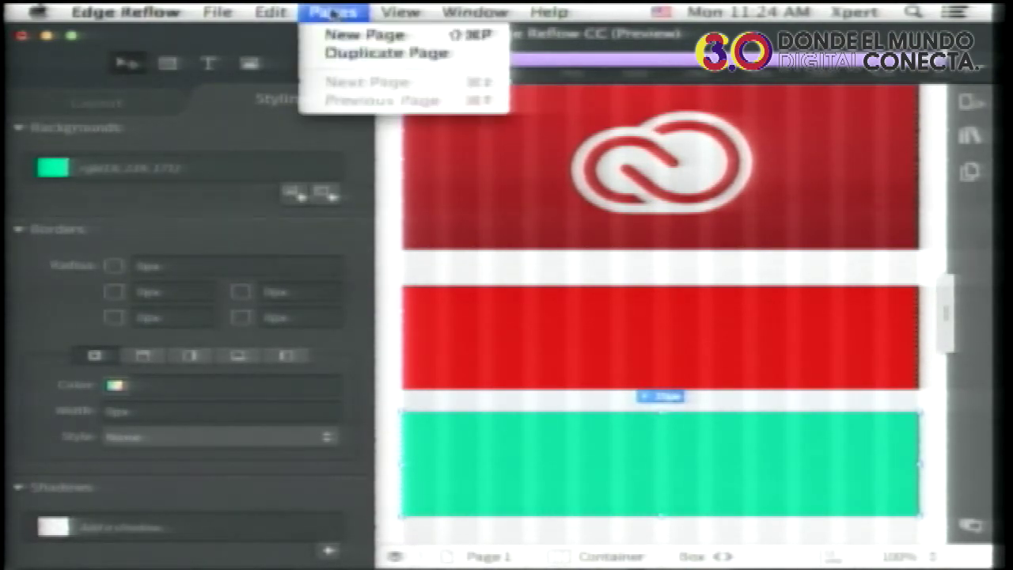
left_click(447, 237)
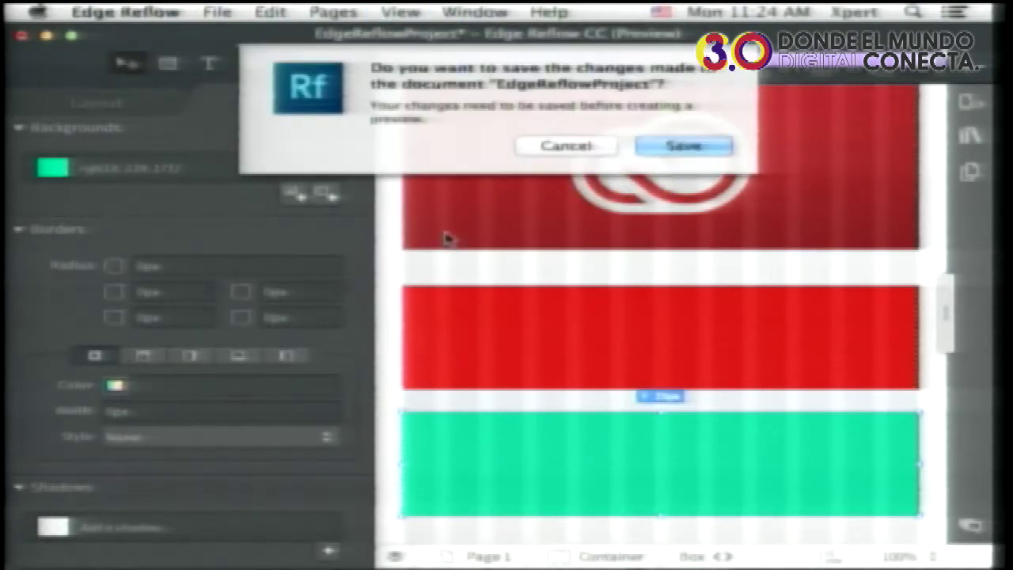
left_click(685, 145)
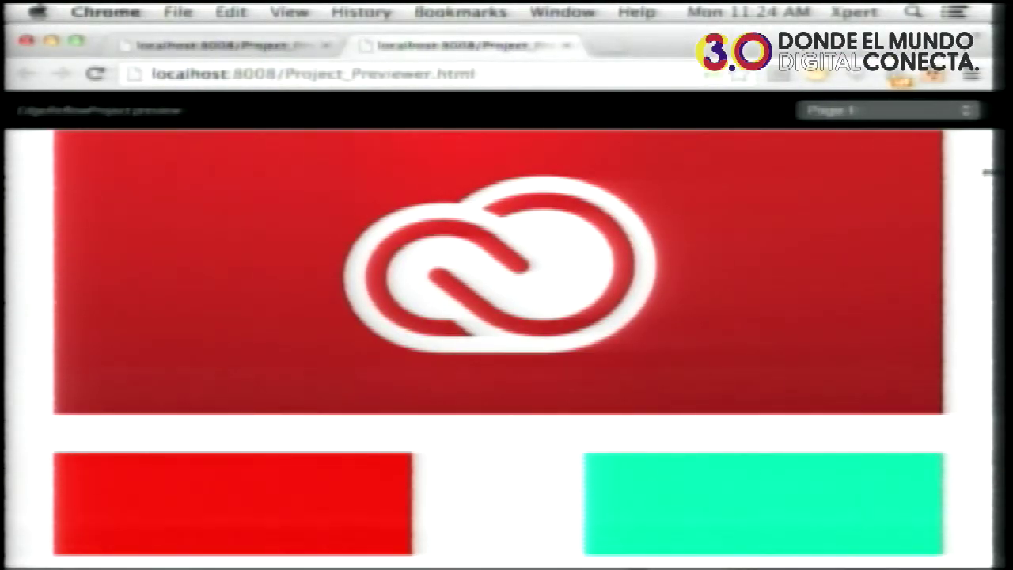
left_click_drag(987, 171, 587, 226)
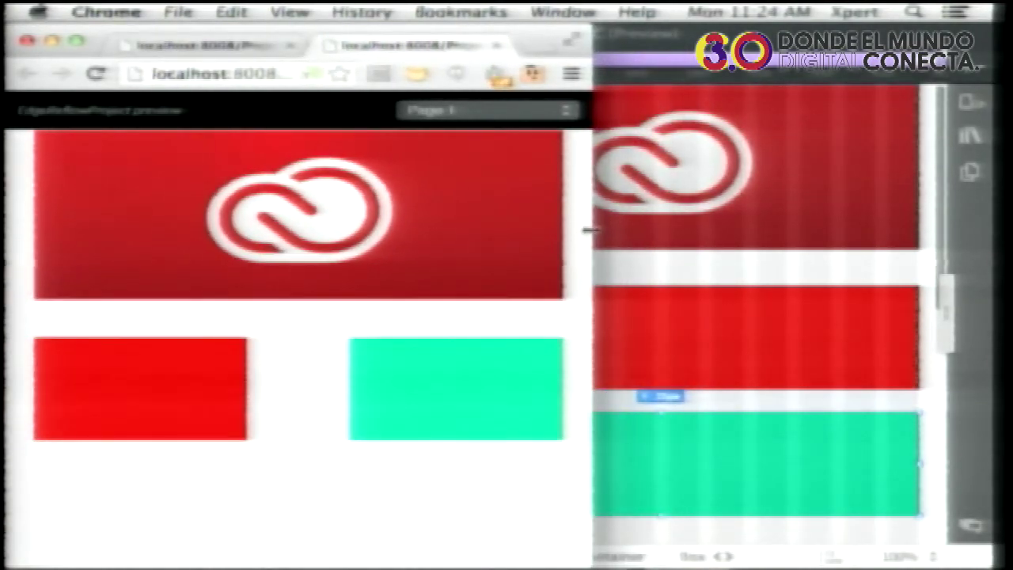